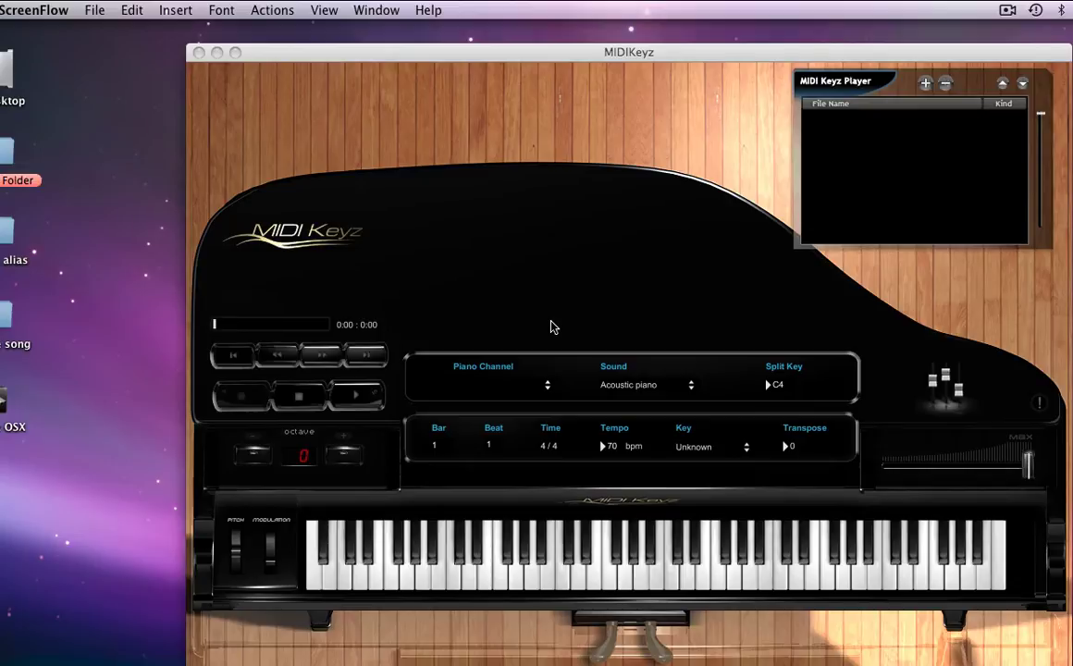
Step: Move the MIDI Keyz piano window a little up and to the left on the desktop
{"action": "left_click", "coordinate": [478, 129]}
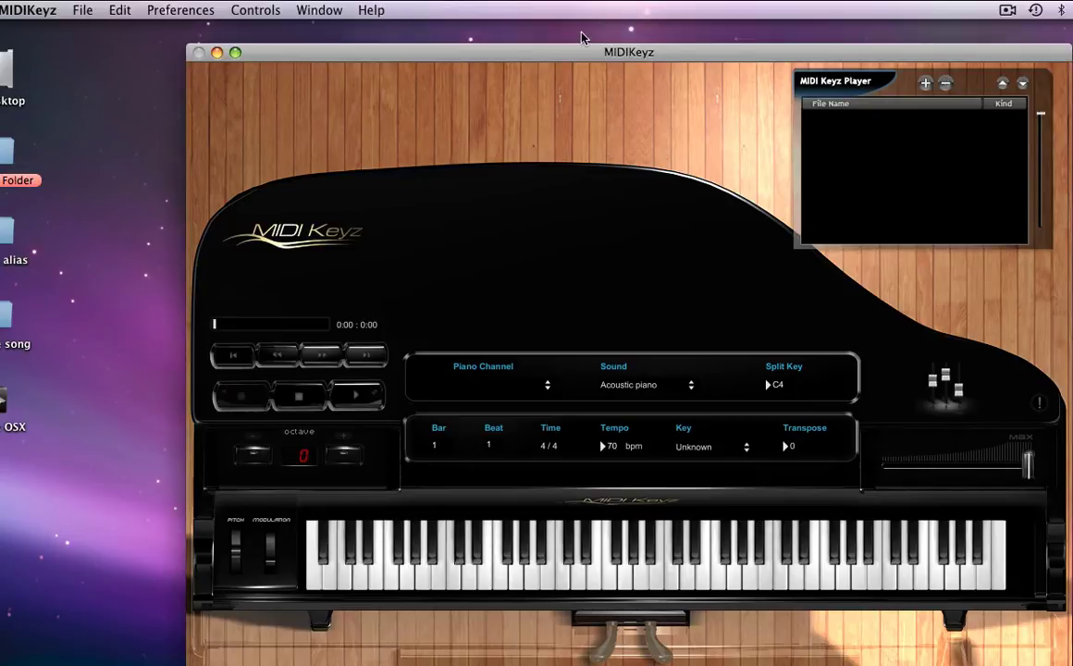
{"action": "mouse_move", "coordinate": [582, 53]}
{"action": "left_mouse_down"}
{"action": "mouse_move", "coordinate": [701, 10]}
{"action": "mouse_move", "coordinate": [576, 43]}
{"action": "left_mouse_up"}
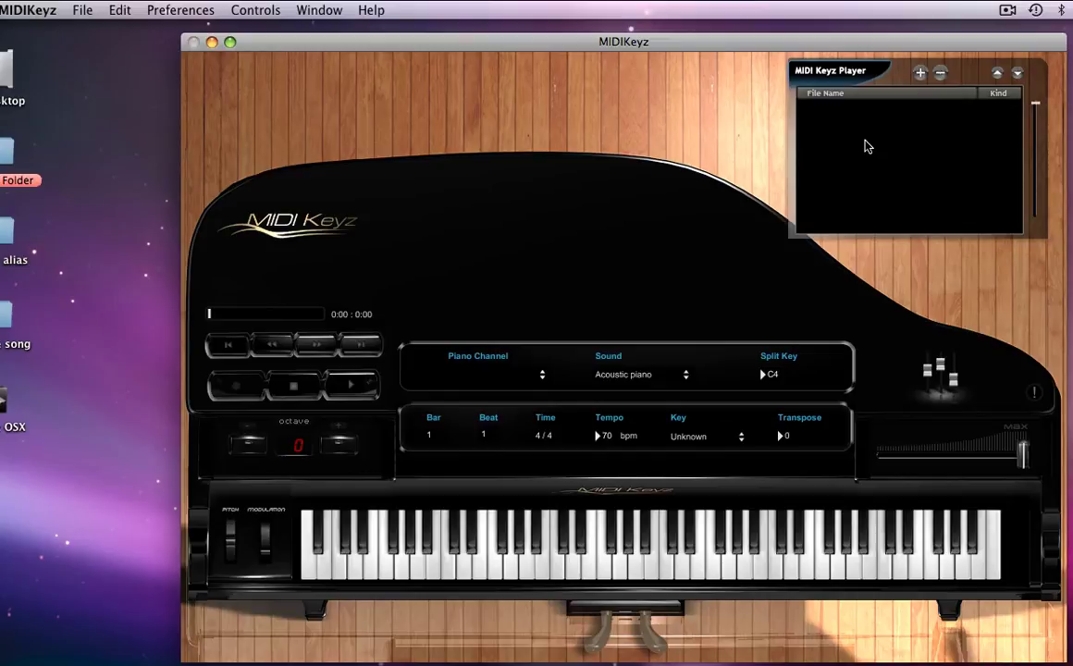
{"action": "left_click", "coordinate": [297, 223]}
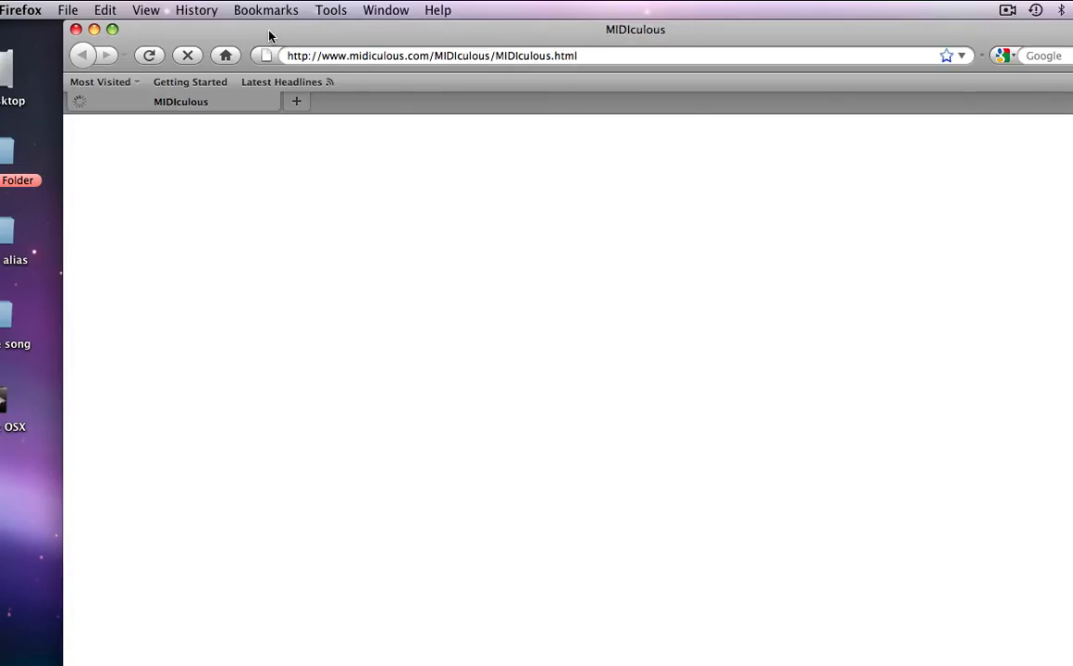
{"action": "left_click", "coordinate": [74, 28]}
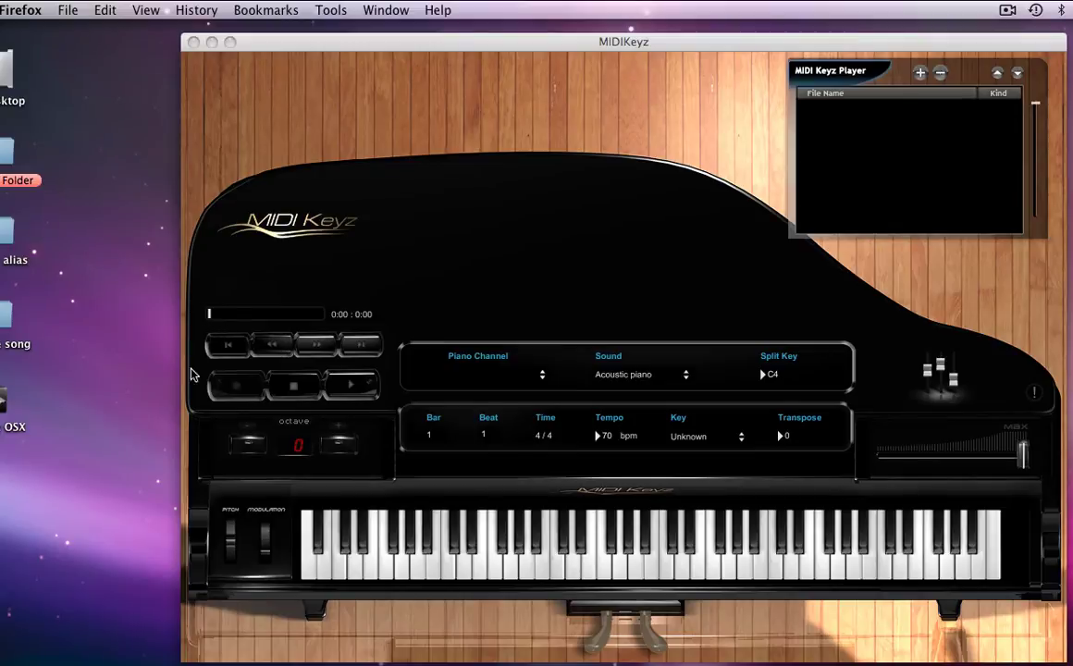
Step: Move the modulation wheel and play several notes around middle C, ending on G
{"action": "left_click", "coordinate": [298, 318]}
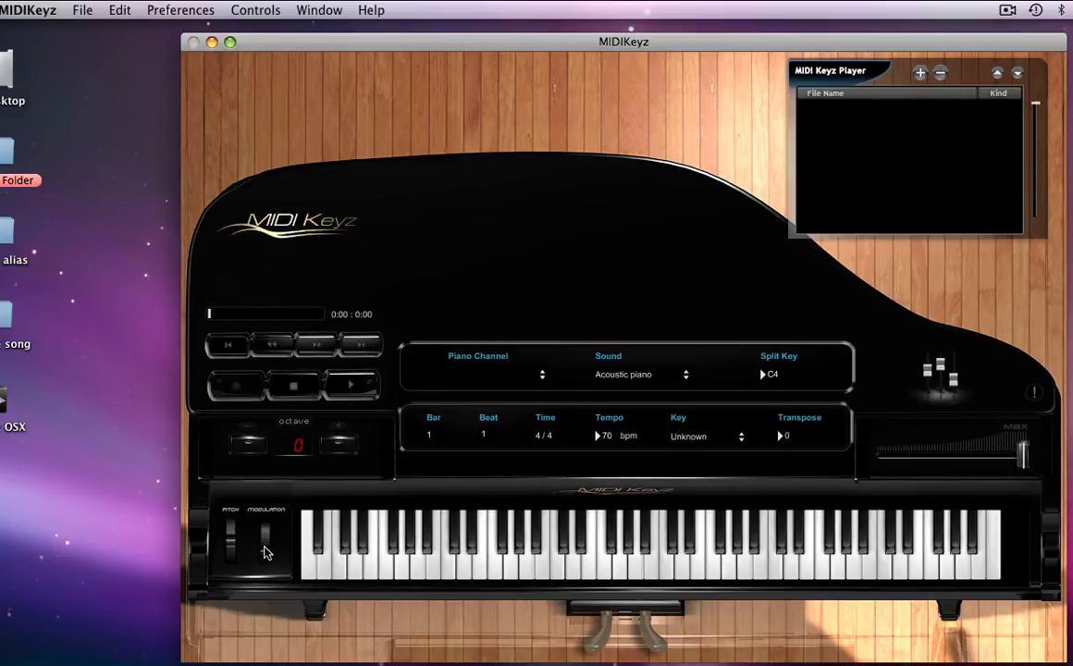
{"action": "left_click_drag", "start_coordinate": [266, 532], "coordinate": [235, 515]}
{"action": "left_click_drag", "start_coordinate": [516, 553], "coordinate": [523, 565]}
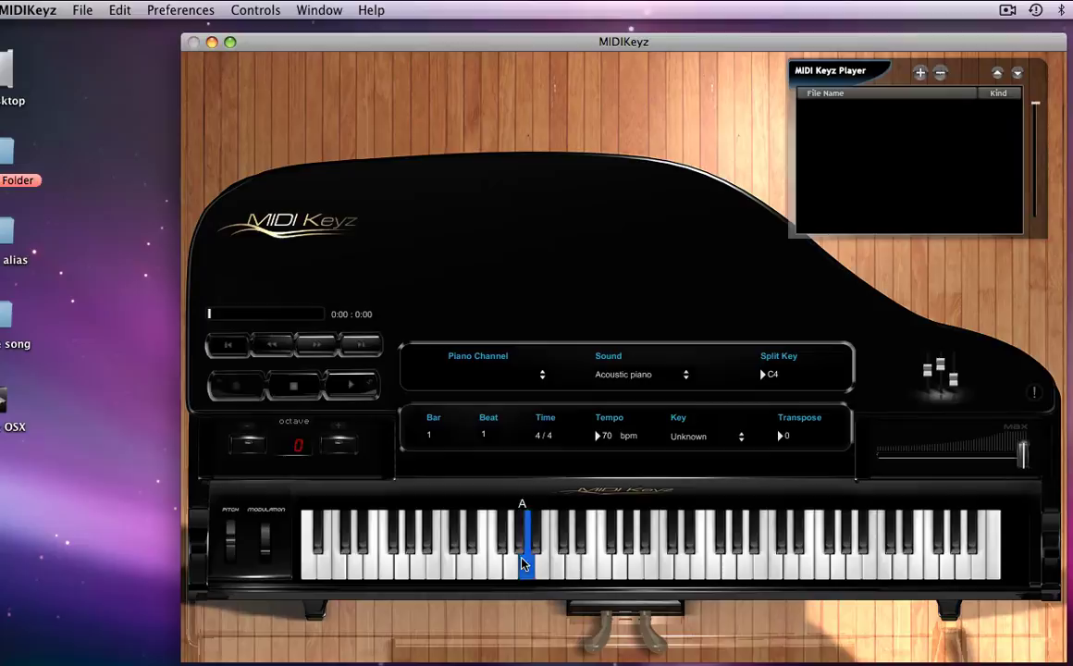
{"action": "left_click", "coordinate": [664, 555]}
{"action": "left_click", "coordinate": [647, 555]}
{"action": "left_click", "coordinate": [618, 560]}
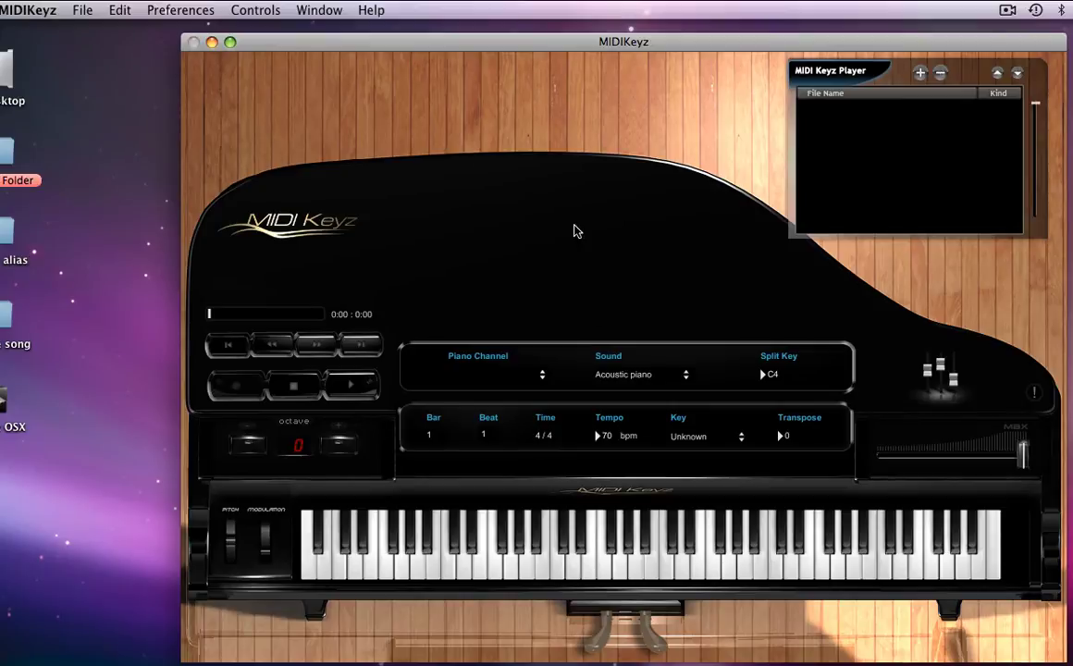
Step: Open the General preferences and move the panel up over the piano lid
{"action": "left_click", "coordinate": [215, 8]}
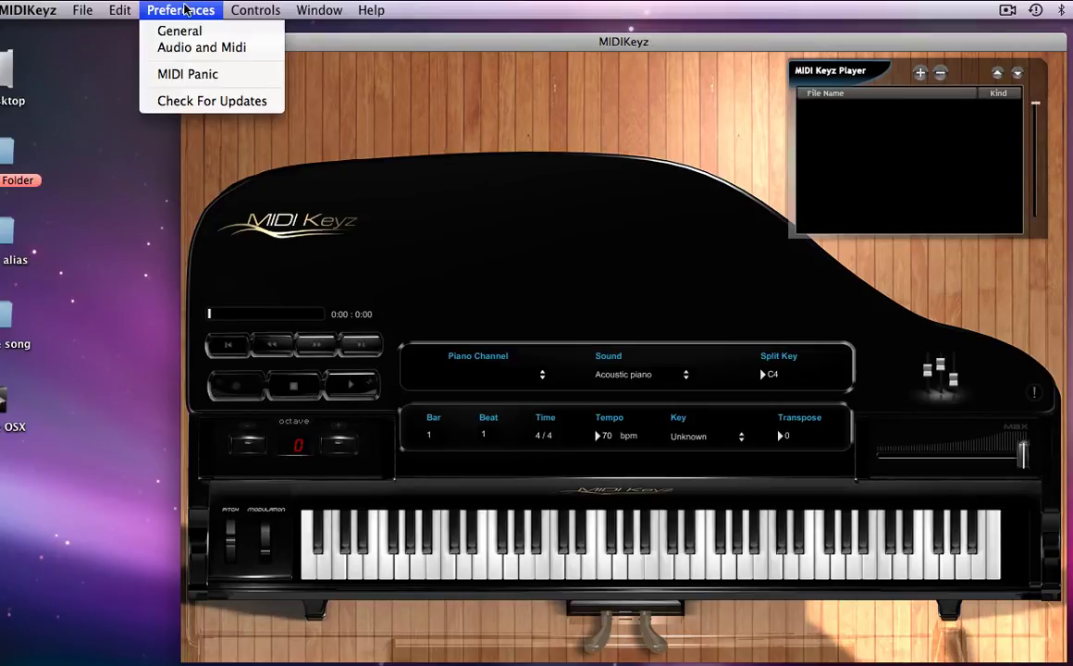
{"action": "left_click", "coordinate": [181, 32]}
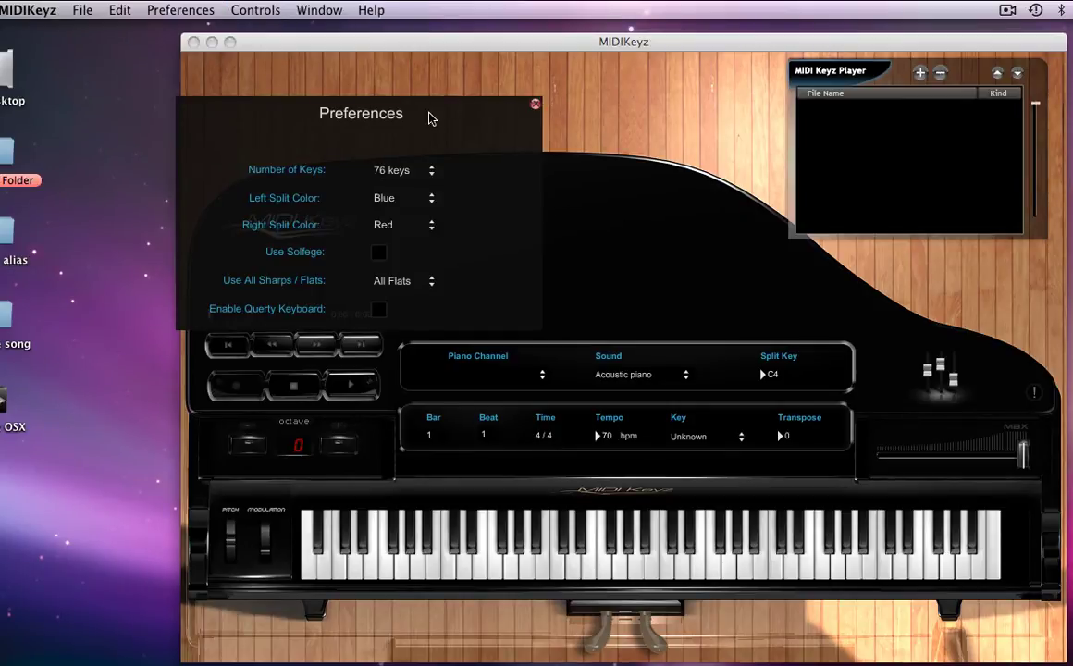
{"action": "left_click_drag", "start_coordinate": [625, 190], "coordinate": [642, 95]}
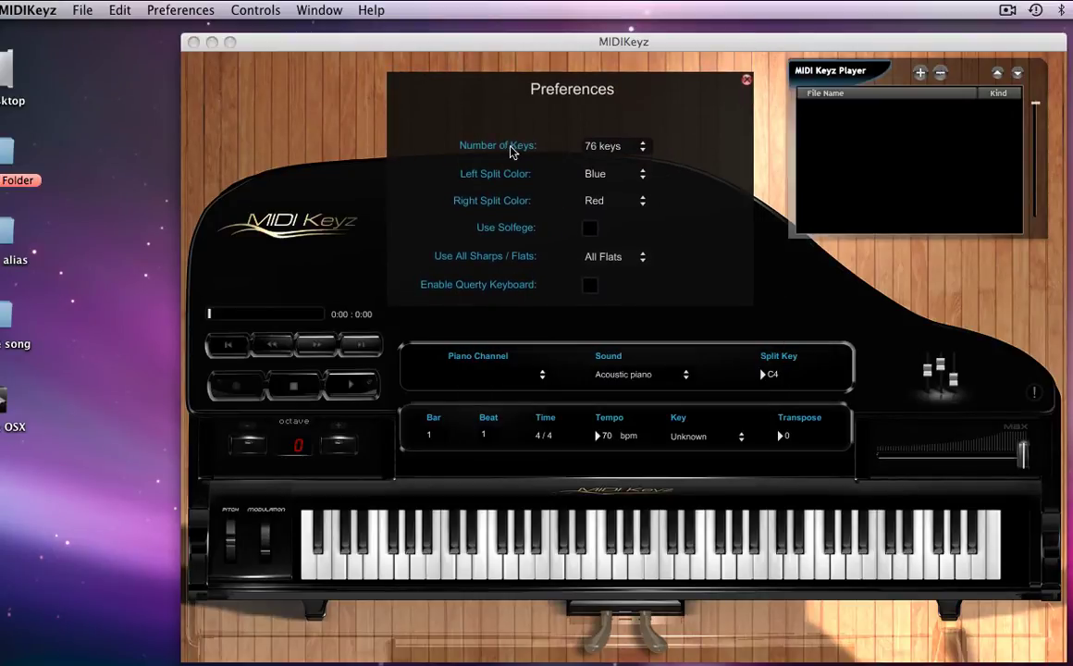
Step: Switch Number of Keys to 88, then 61, then back to 76, and move the panel up-left
{"action": "left_click", "coordinate": [631, 148]}
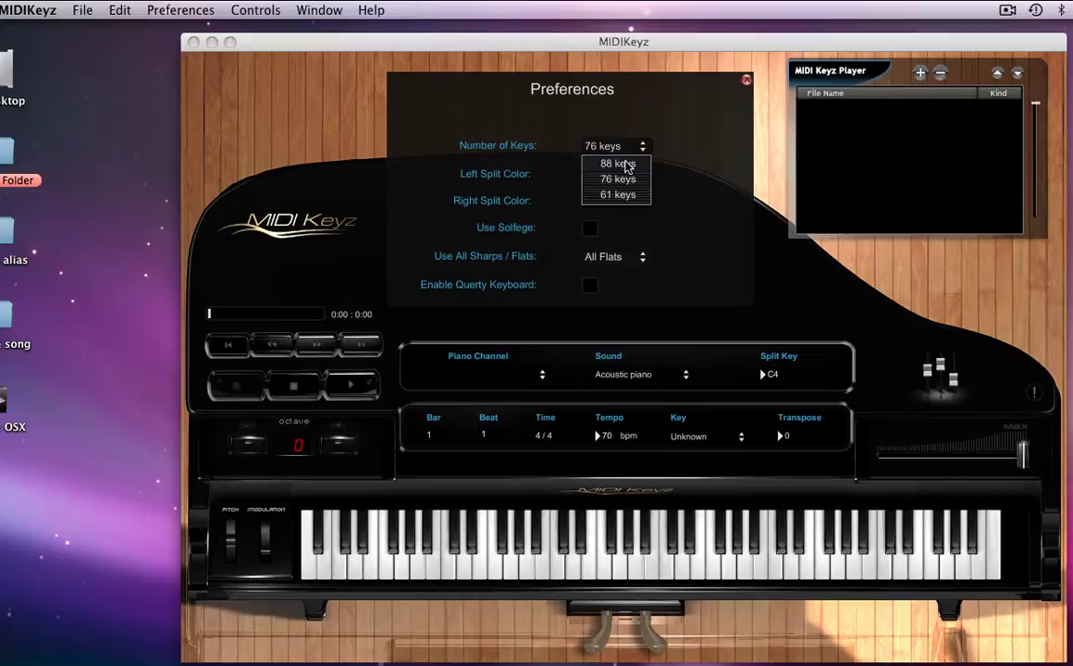
{"action": "left_click", "coordinate": [629, 164]}
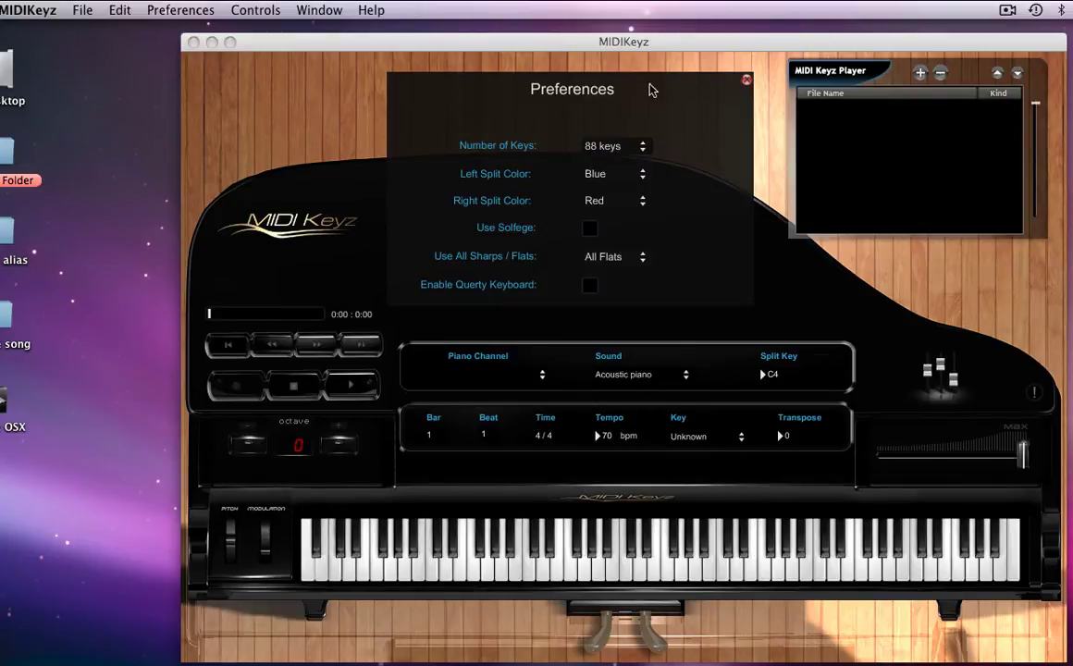
{"action": "left_click", "coordinate": [629, 147]}
{"action": "left_click", "coordinate": [619, 196]}
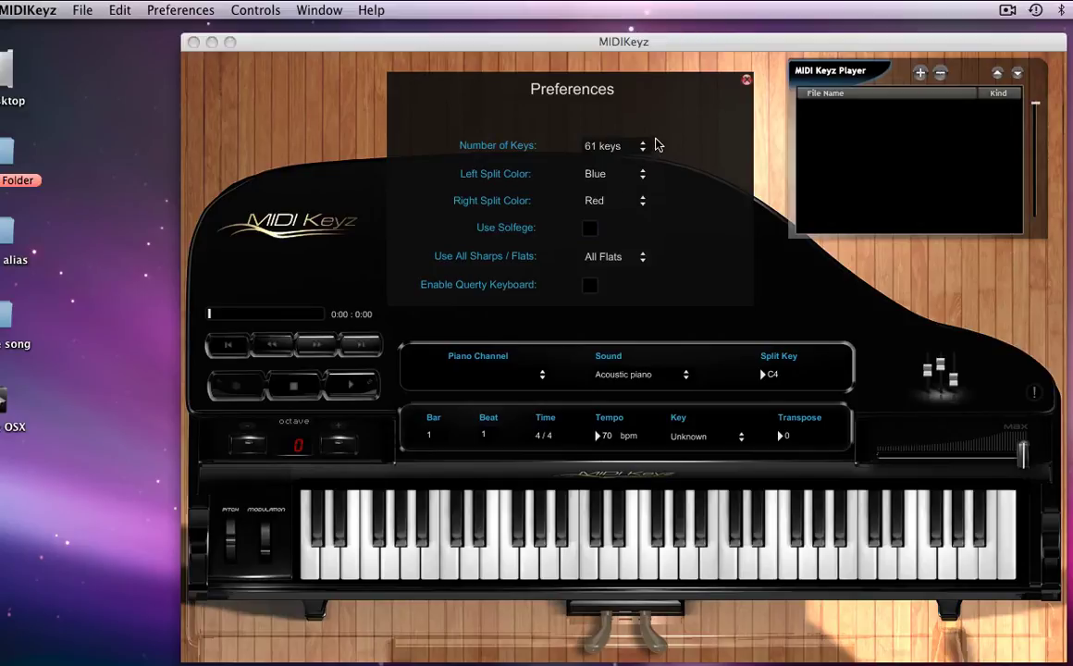
{"action": "left_click", "coordinate": [642, 148]}
{"action": "left_click", "coordinate": [632, 179]}
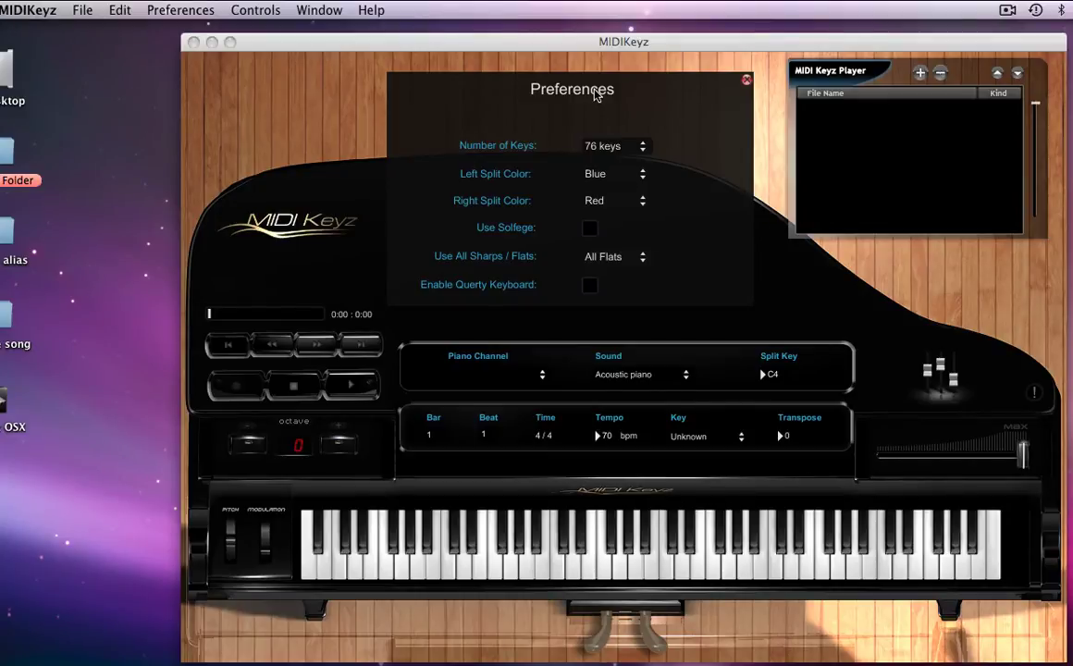
{"action": "left_click_drag", "start_coordinate": [597, 97], "coordinate": [511, 54]}
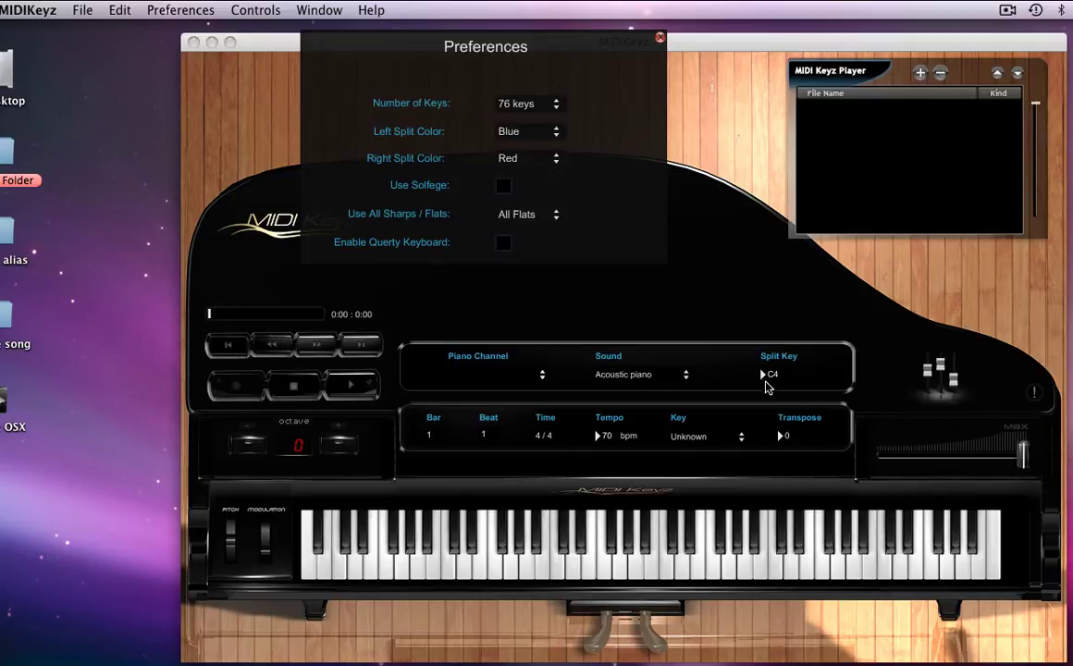
Step: Play C notes and a note below the C4 split to show the red and blue colours, then move the window down
{"action": "left_click", "coordinate": [506, 503]}
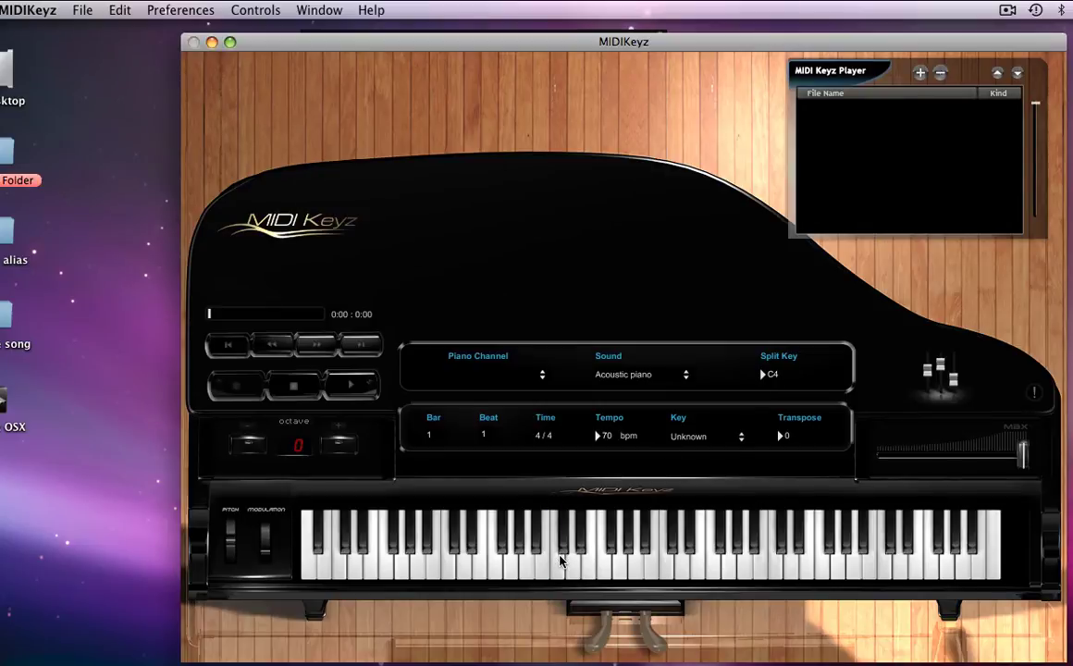
{"action": "left_click", "coordinate": [666, 571]}
{"action": "left_click", "coordinate": [658, 569]}
{"action": "left_click", "coordinate": [662, 568]}
{"action": "left_click", "coordinate": [648, 563]}
{"action": "left_click", "coordinate": [663, 562]}
{"action": "left_click_drag", "start_coordinate": [535, 48], "coordinate": [569, 55]}
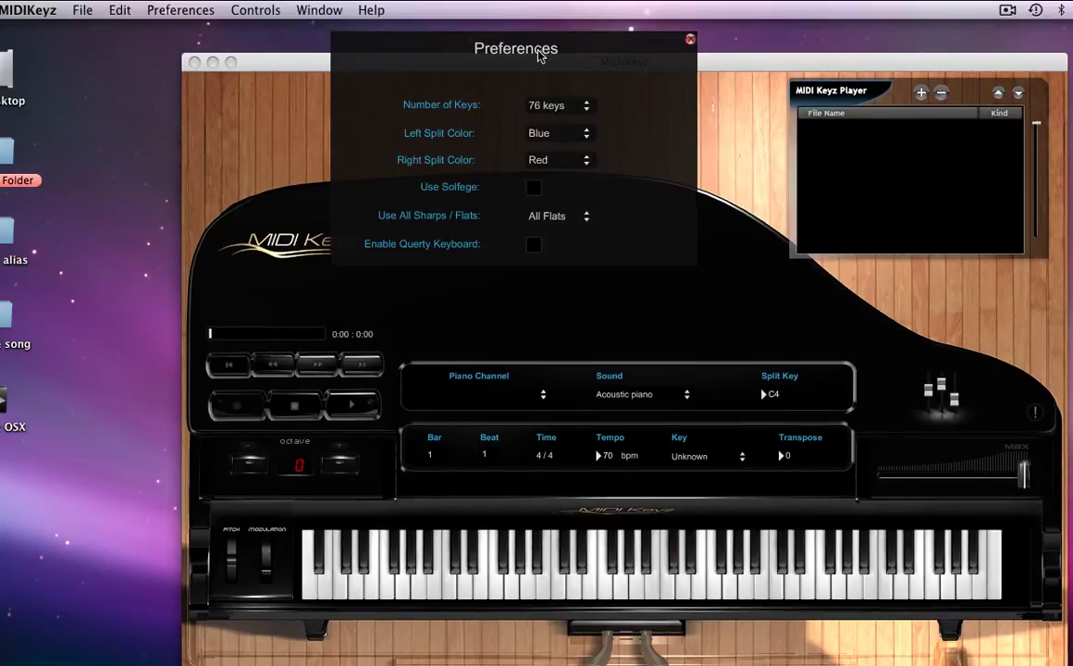
Step: Try Green as the left split colour and play a key to check it
{"action": "left_click", "coordinate": [560, 135]}
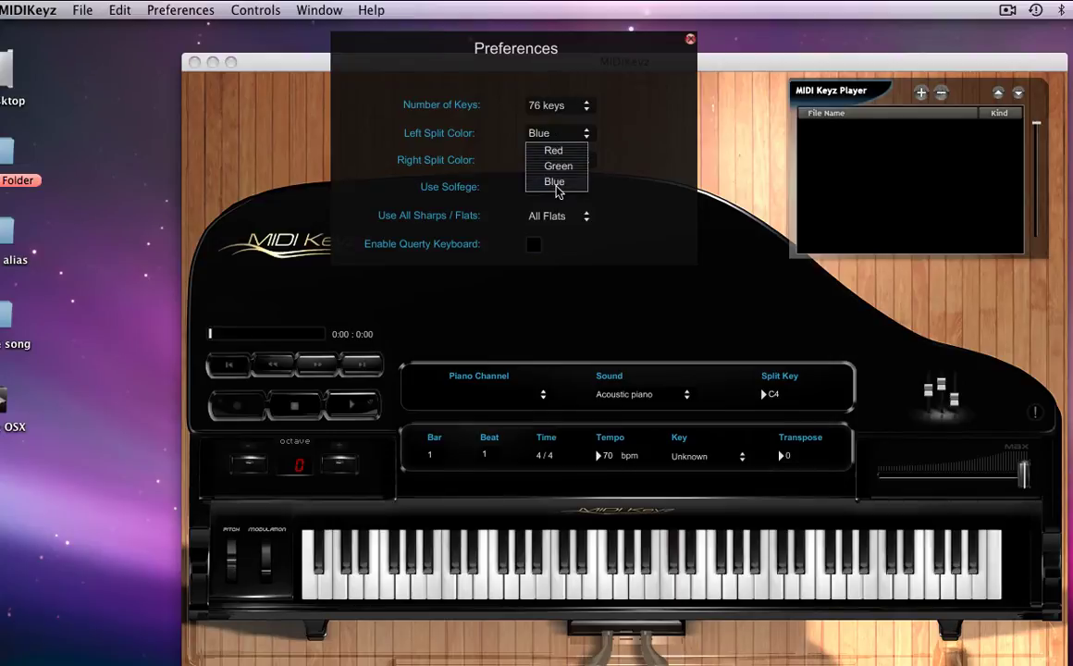
{"action": "left_click", "coordinate": [560, 167]}
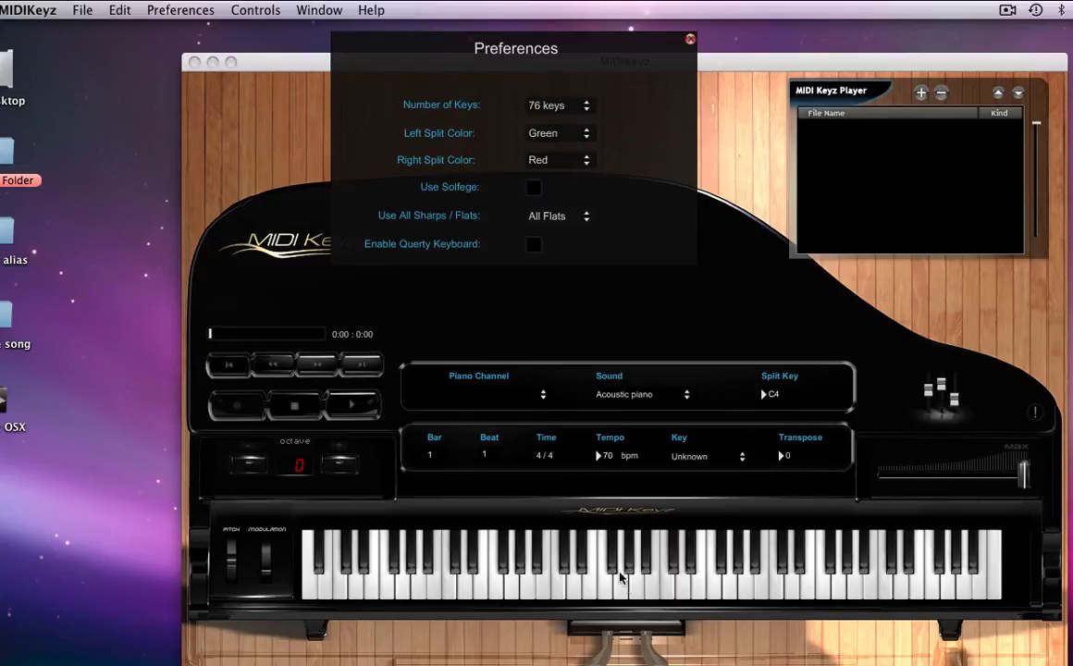
{"action": "left_click", "coordinate": [661, 600]}
{"action": "left_click", "coordinate": [662, 580]}
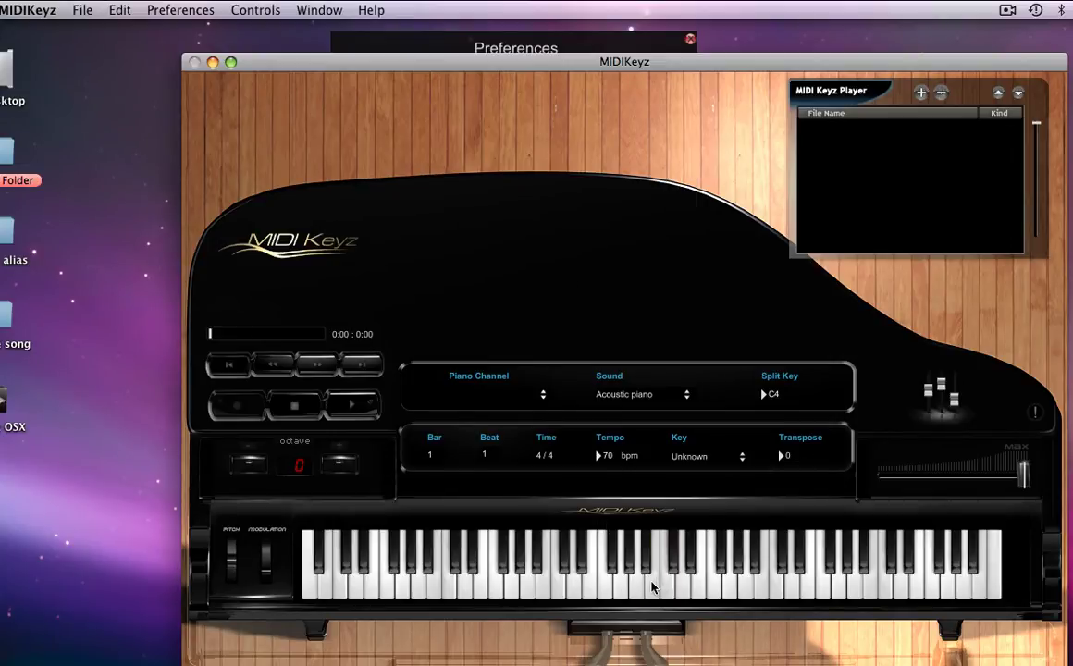
Step: Keep the right split colour Red, set the left split colour to Blue, and test a few keys
{"action": "left_click", "coordinate": [482, 41]}
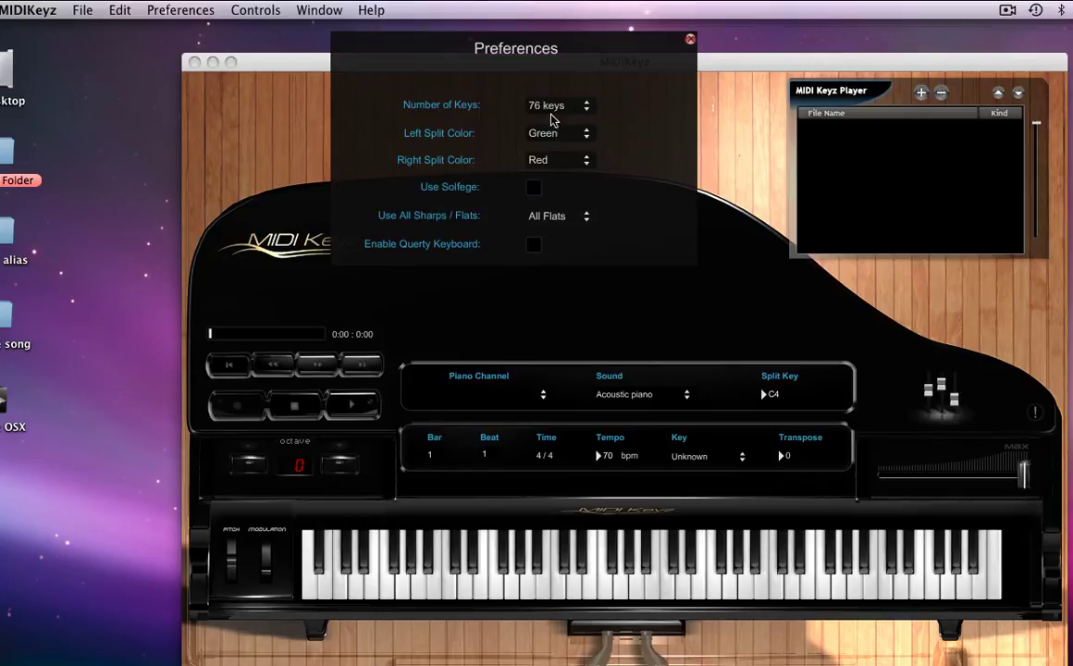
{"action": "left_click", "coordinate": [553, 139]}
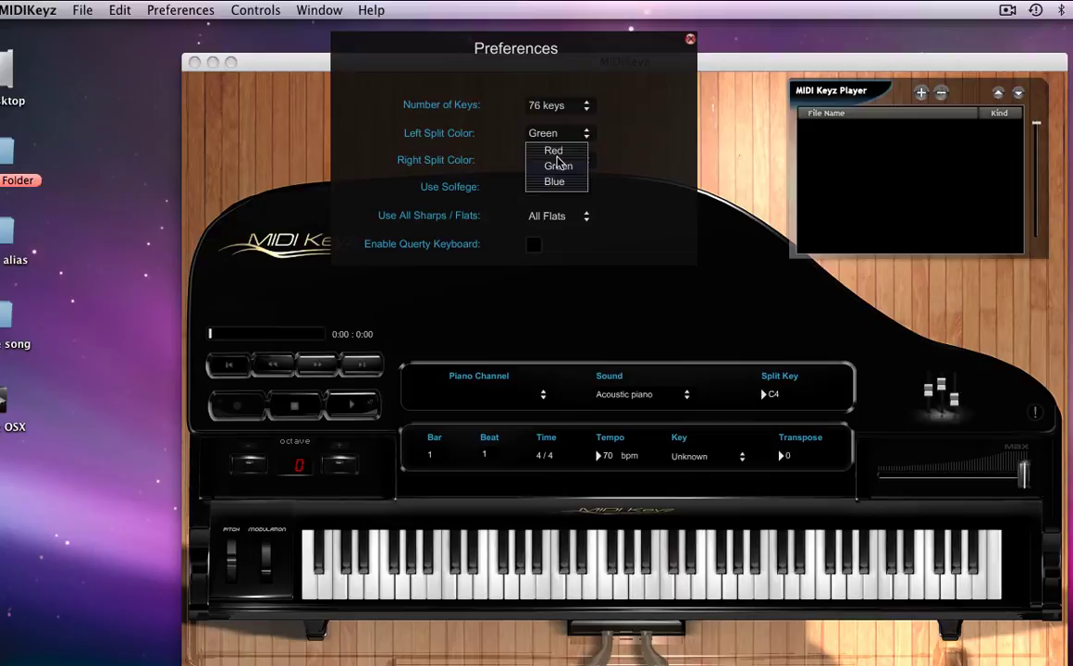
{"action": "left_click", "coordinate": [553, 150]}
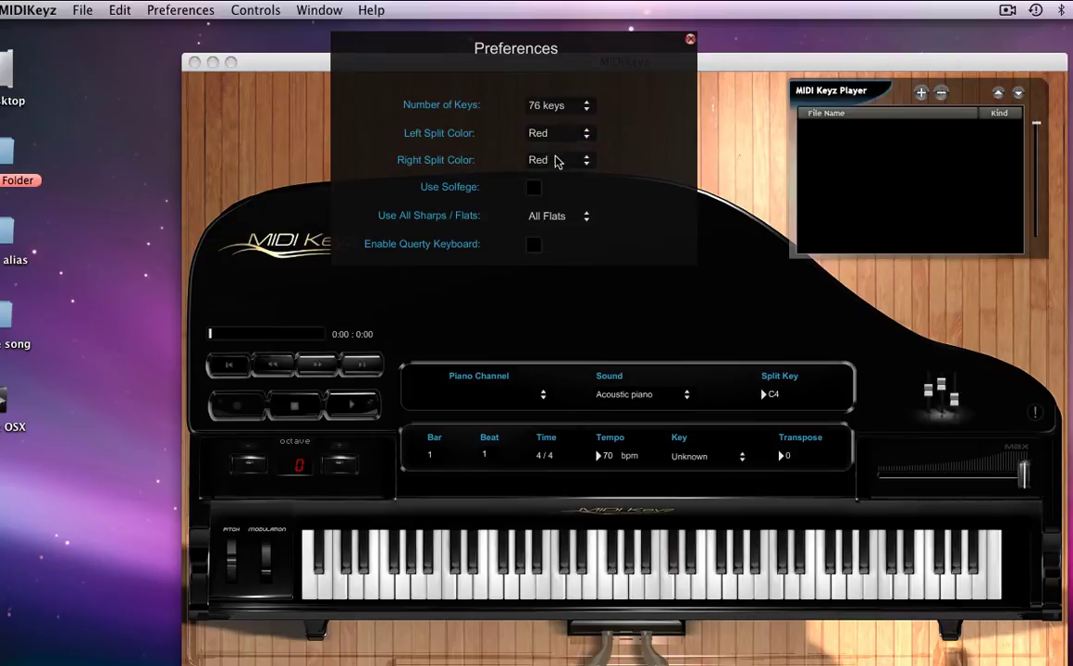
{"action": "left_click", "coordinate": [553, 162]}
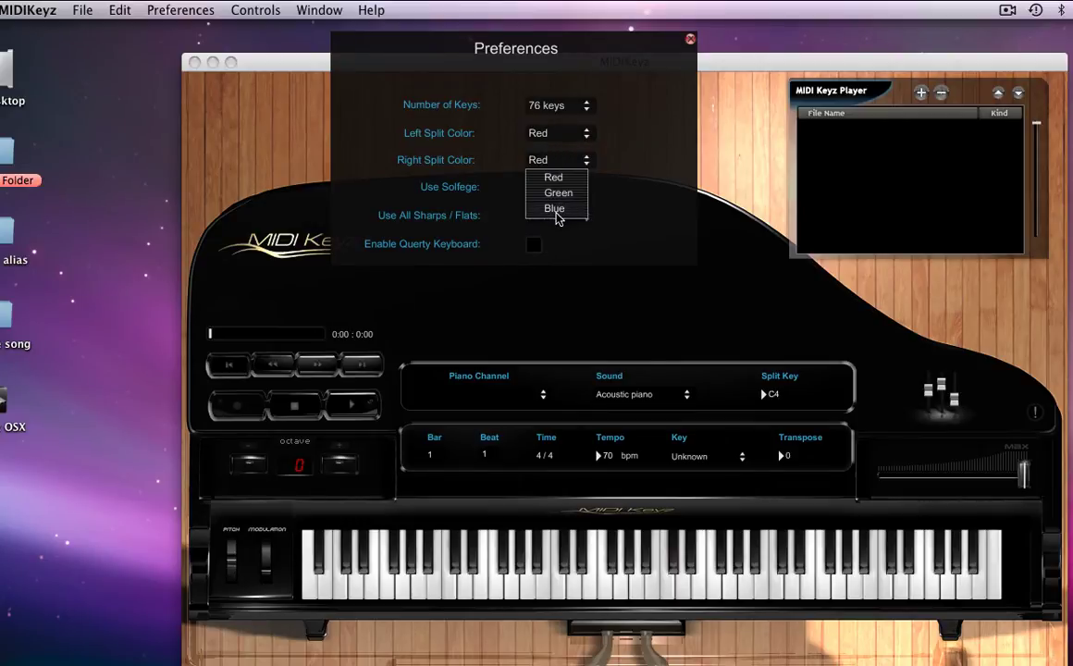
{"action": "left_click", "coordinate": [555, 179]}
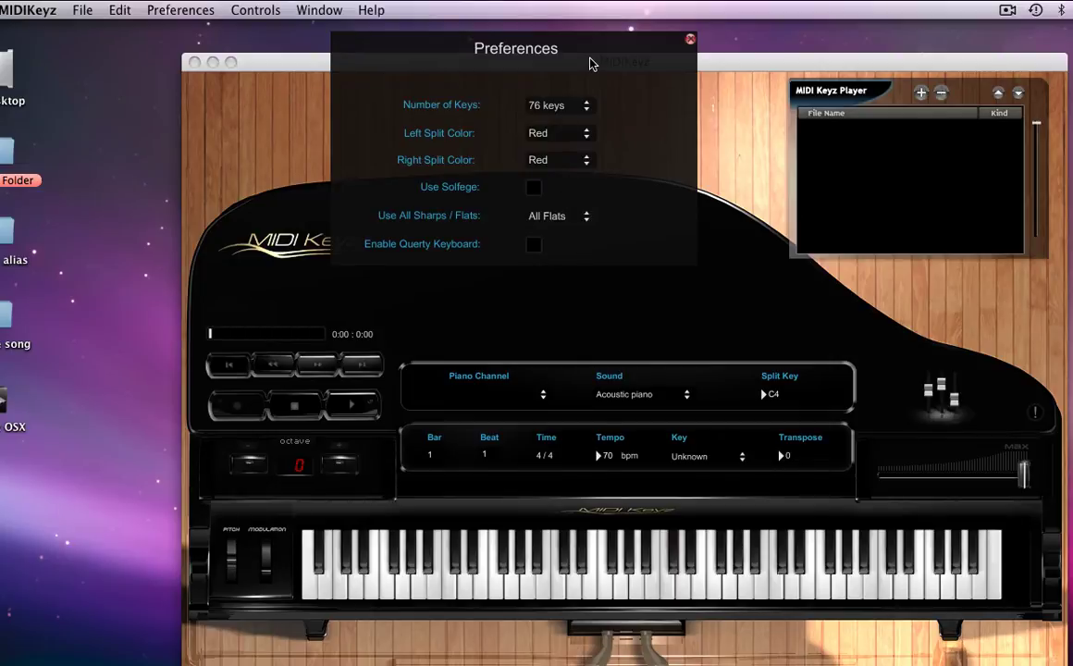
{"action": "left_click", "coordinate": [555, 134]}
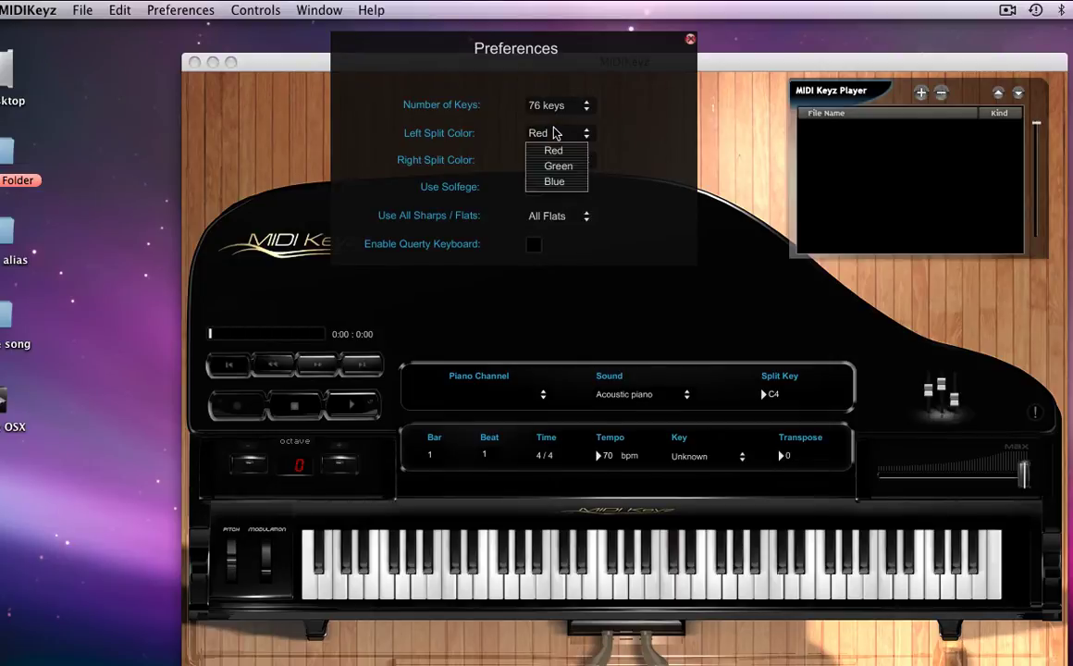
{"action": "left_click", "coordinate": [555, 181]}
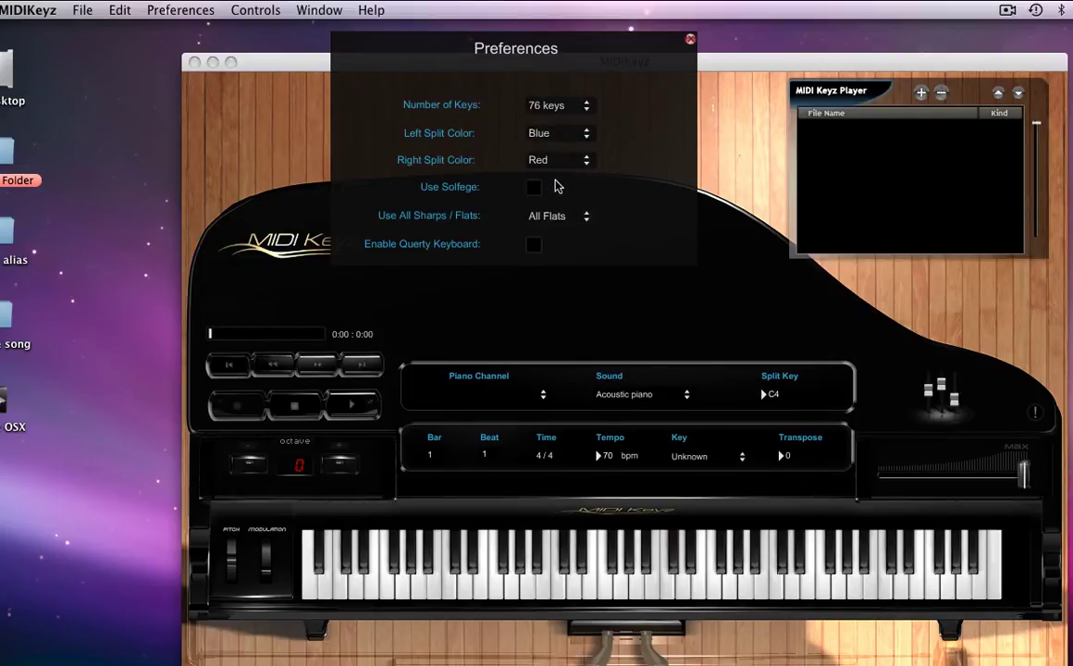
{"action": "left_click", "coordinate": [654, 583]}
{"action": "left_click", "coordinate": [664, 575]}
{"action": "left_click", "coordinate": [553, 48]}
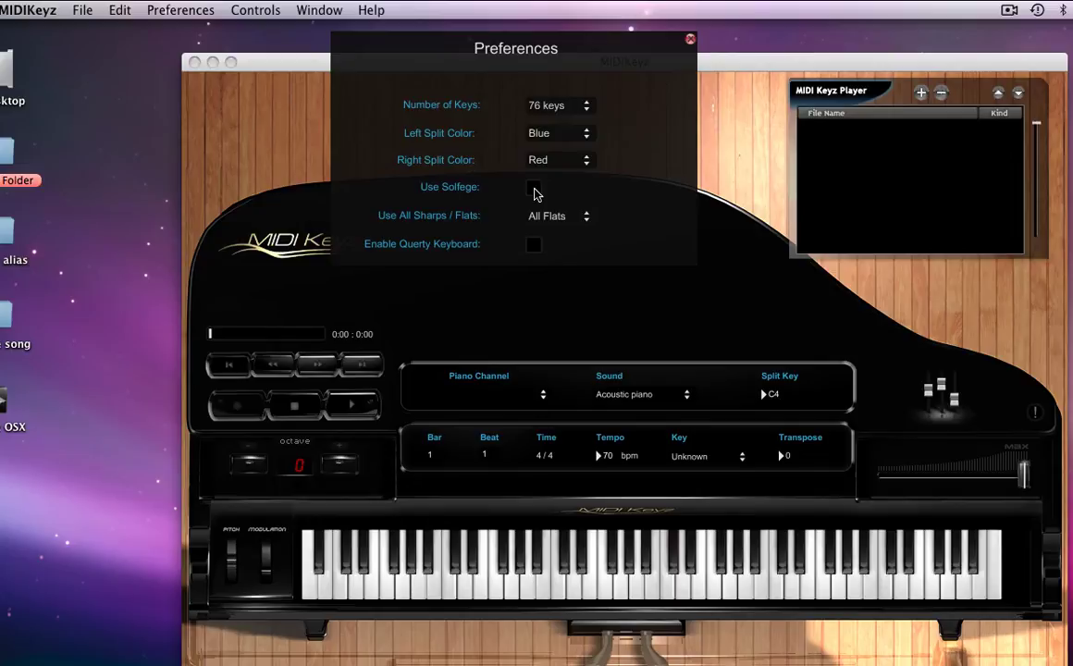
{"action": "left_click", "coordinate": [534, 190]}
{"action": "left_click", "coordinate": [630, 585]}
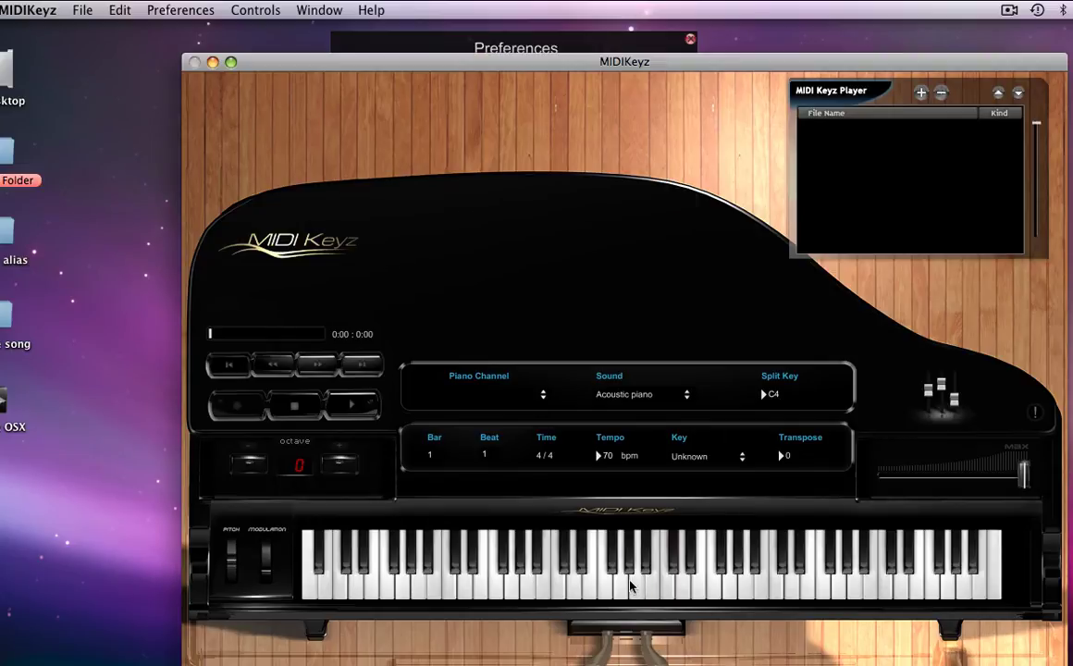
{"action": "left_click", "coordinate": [602, 583]}
{"action": "left_click", "coordinate": [552, 592]}
{"action": "left_click", "coordinate": [649, 589]}
{"action": "left_click", "coordinate": [670, 592]}
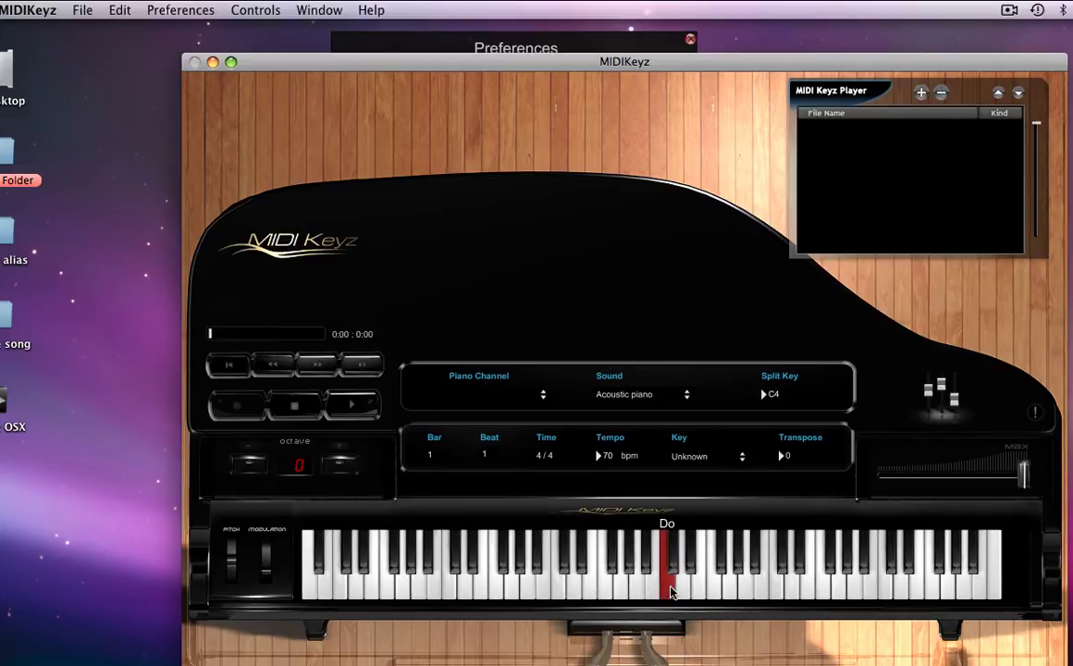
{"action": "left_click", "coordinate": [544, 46]}
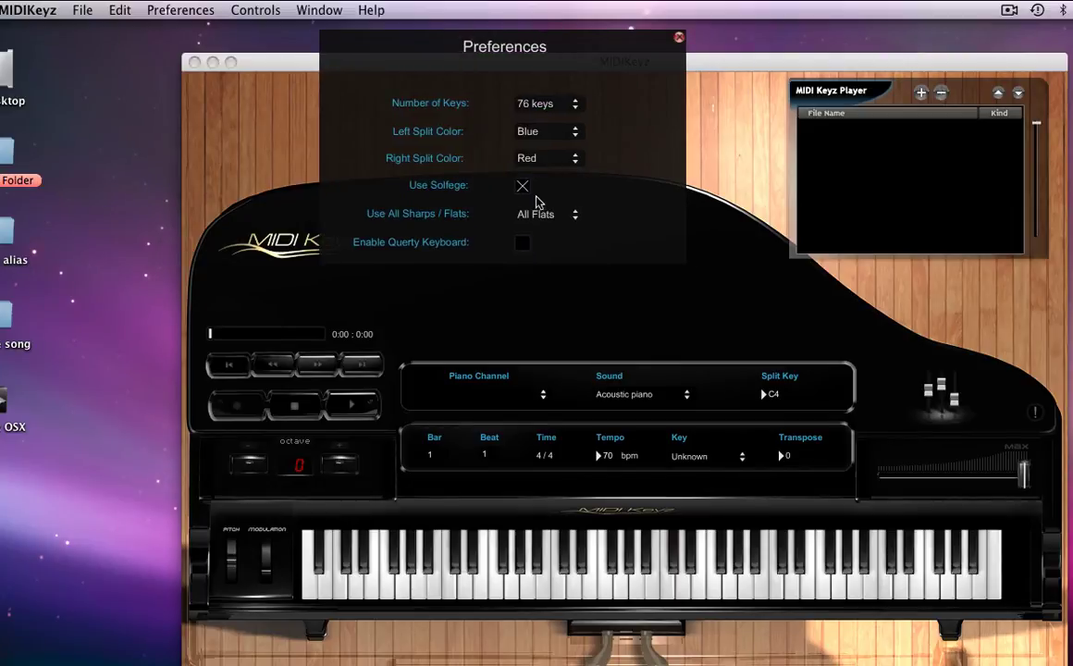
{"action": "left_click", "coordinate": [524, 189]}
{"action": "left_click", "coordinate": [567, 214]}
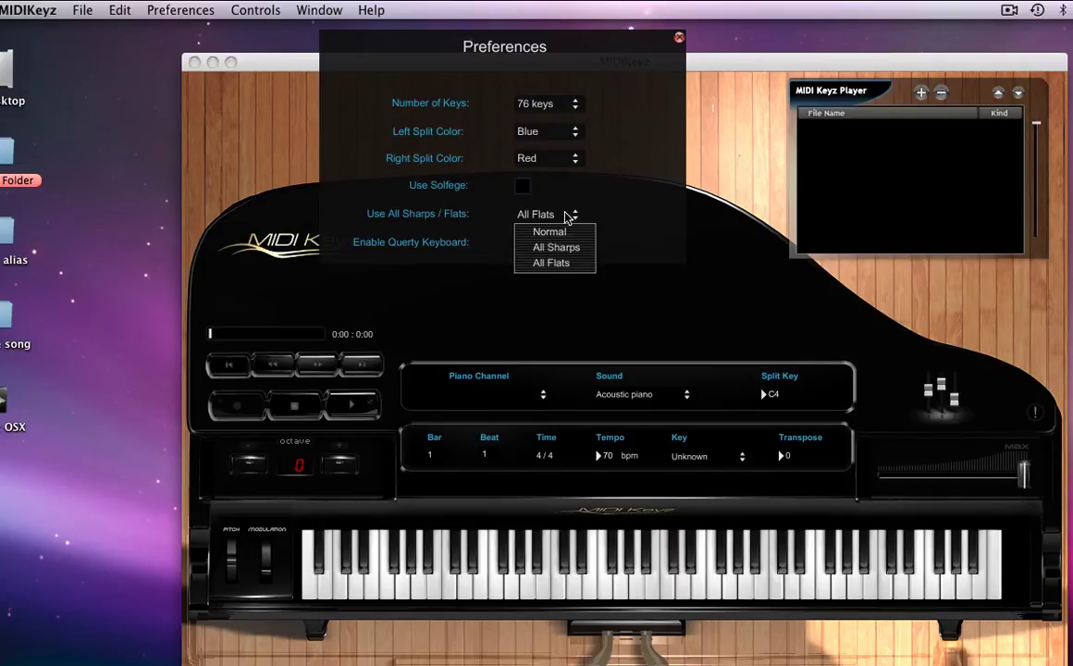
{"action": "left_click", "coordinate": [553, 232]}
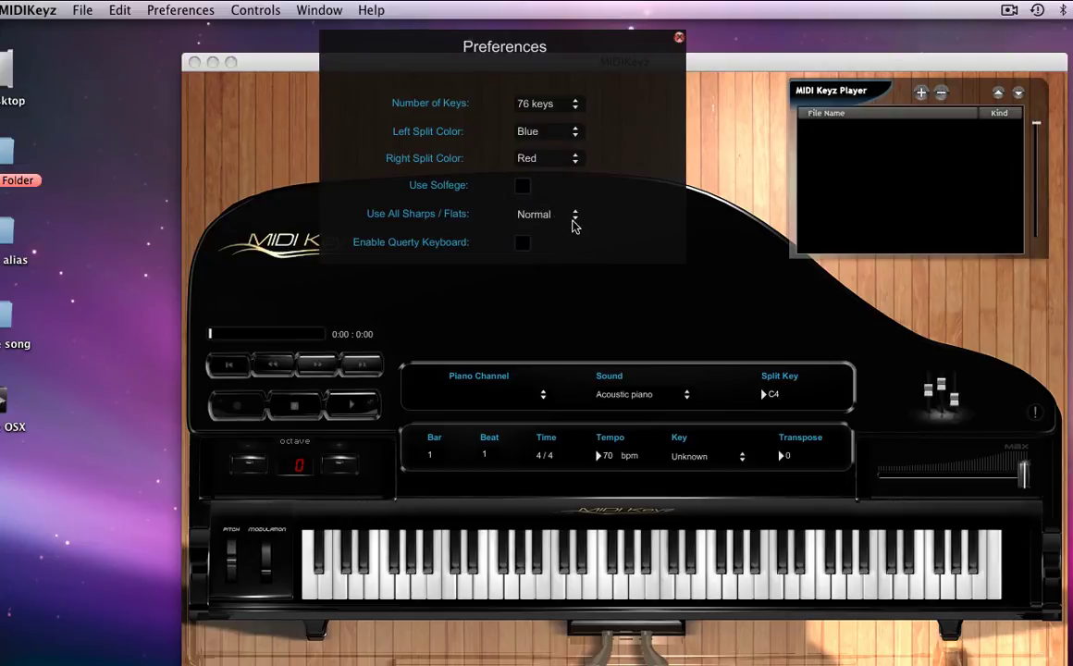
{"action": "left_click", "coordinate": [573, 215]}
{"action": "left_click", "coordinate": [566, 248]}
{"action": "left_click", "coordinate": [611, 553]}
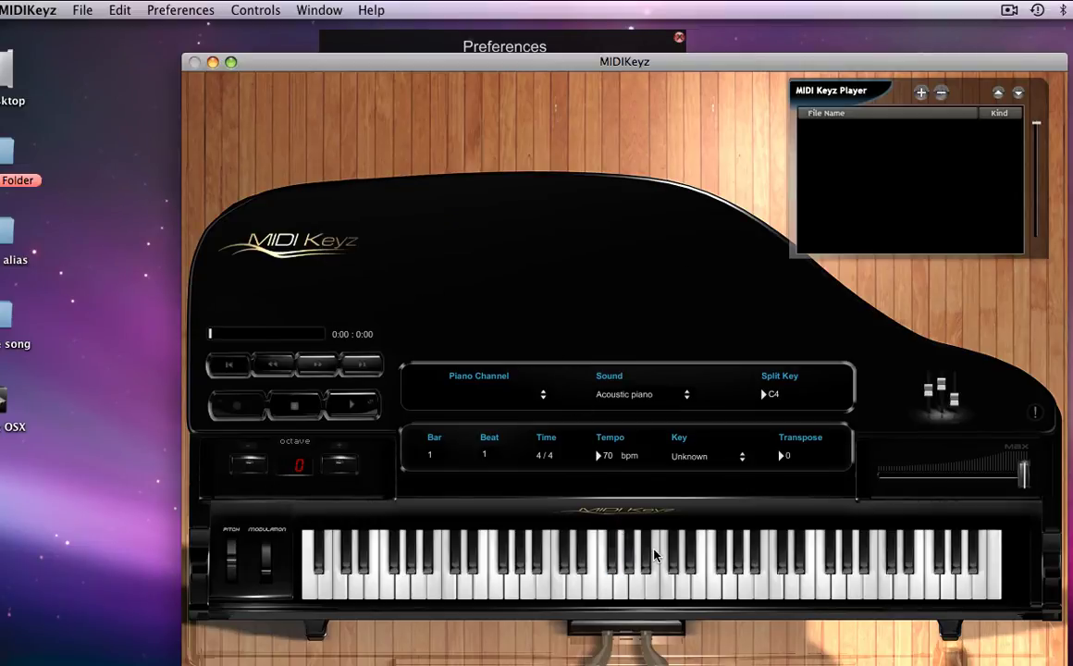
{"action": "left_click", "coordinate": [566, 37]}
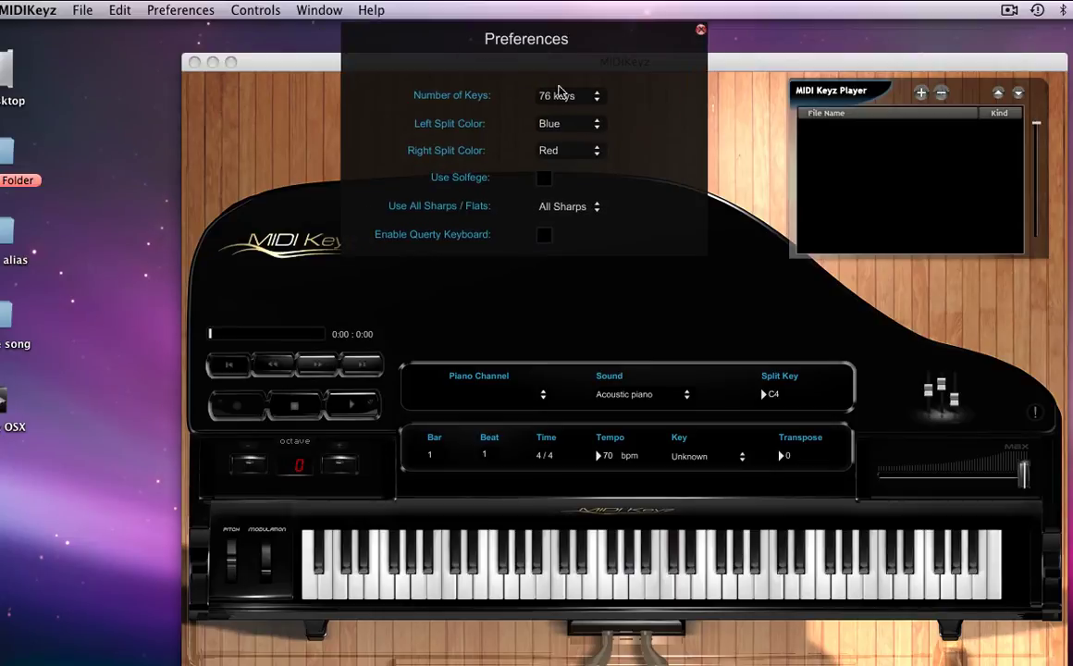
{"action": "left_click", "coordinate": [568, 217]}
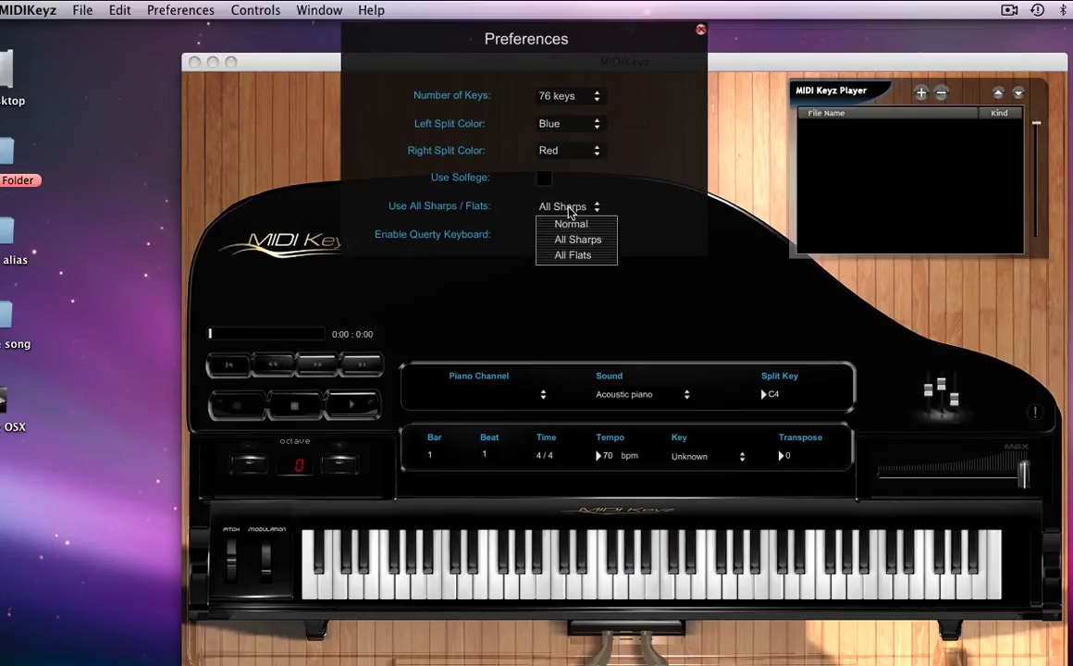
{"action": "left_click", "coordinate": [570, 257]}
{"action": "left_click", "coordinate": [621, 544]}
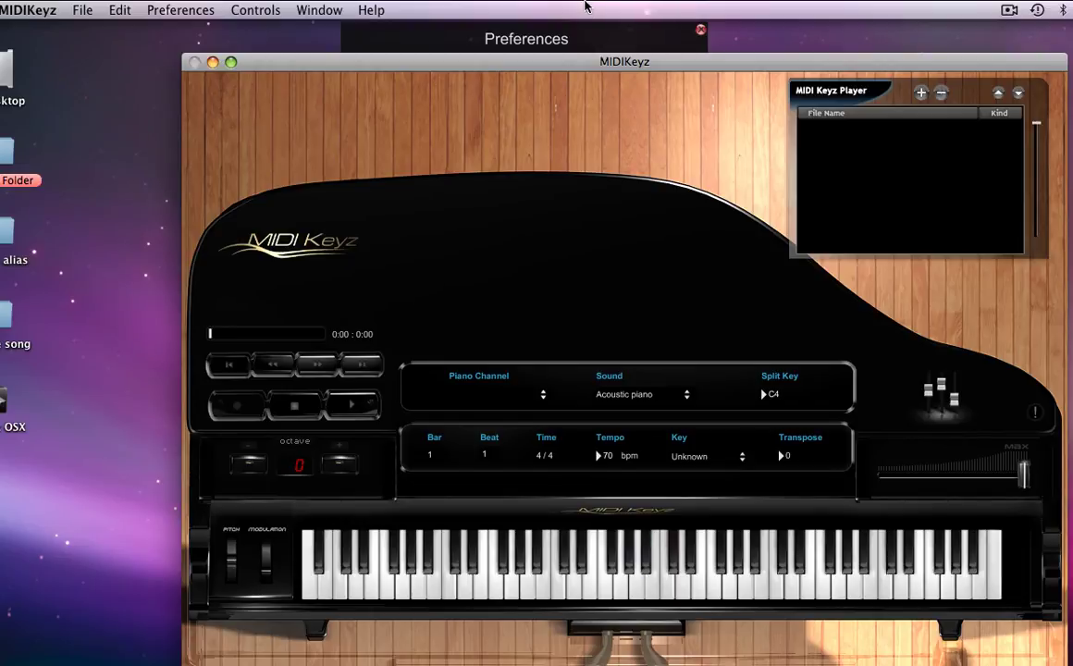
Step: Enable Querty Keyboard, play notes with H, F, J, F, K, then turn the option off again
{"action": "left_click", "coordinate": [526, 37]}
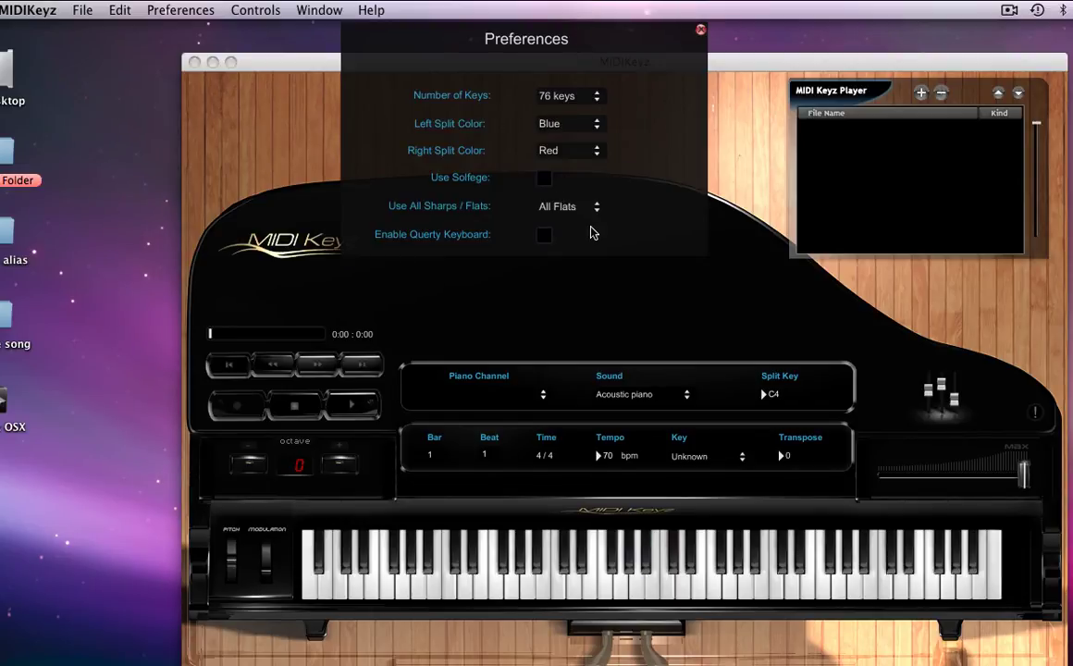
{"action": "left_click", "coordinate": [544, 238]}
{"action": "key", "text": "h"}
{"action": "key", "text": "f"}
{"action": "key", "text": "j"}
{"action": "key", "text": "f"}
{"action": "key", "text": "k"}
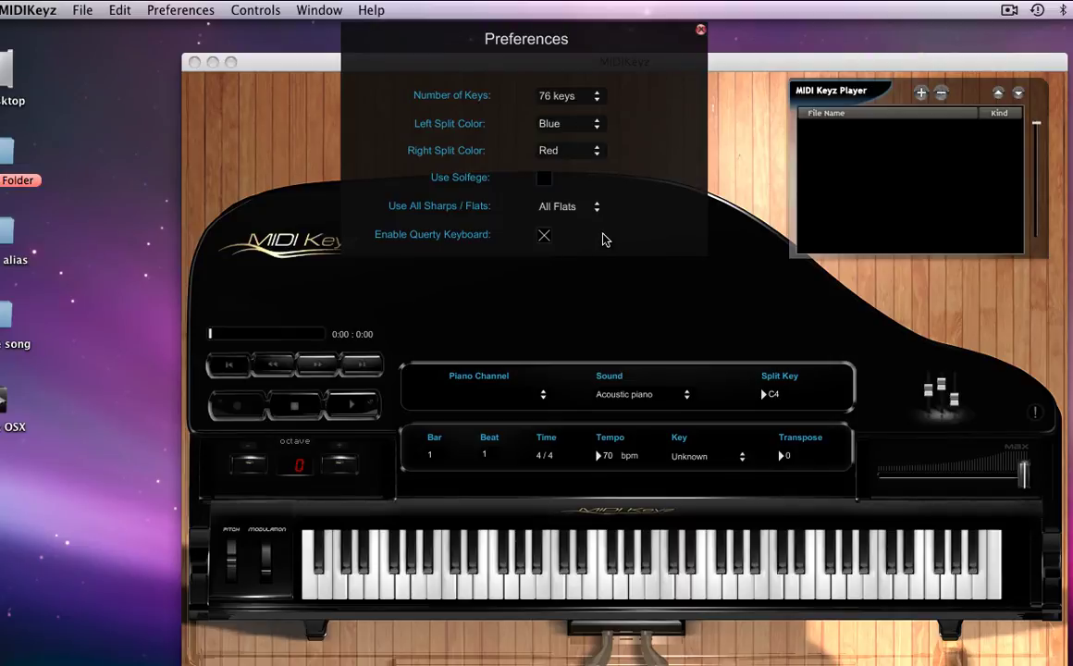
{"action": "key", "text": "k"}
{"action": "left_click", "coordinate": [545, 236]}
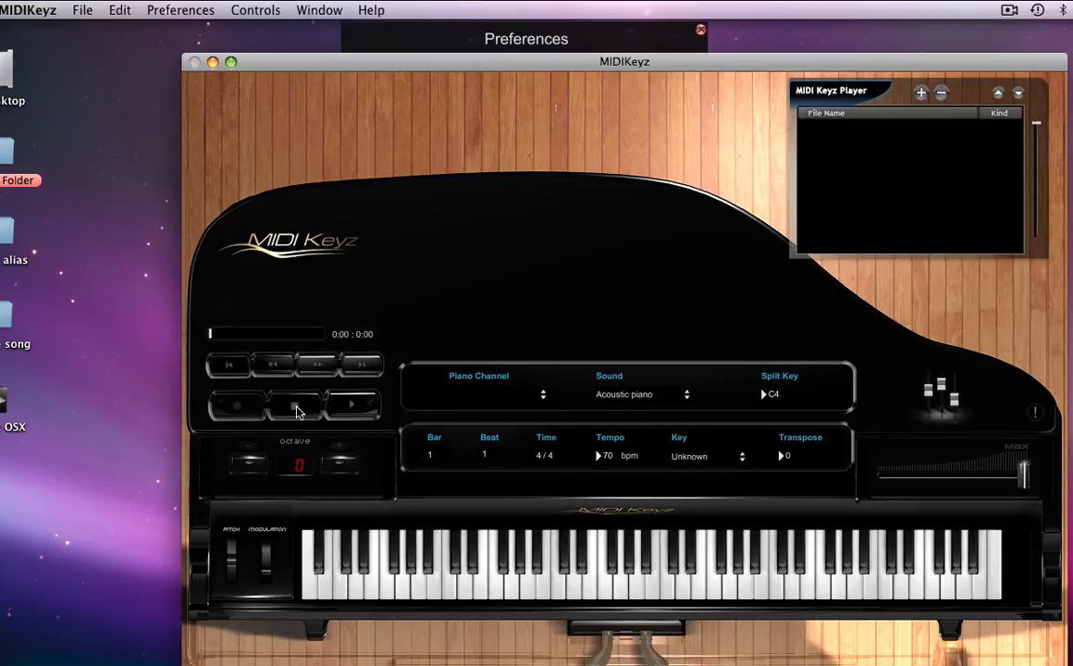
{"action": "left_click_drag", "start_coordinate": [582, 42], "coordinate": [555, 41]}
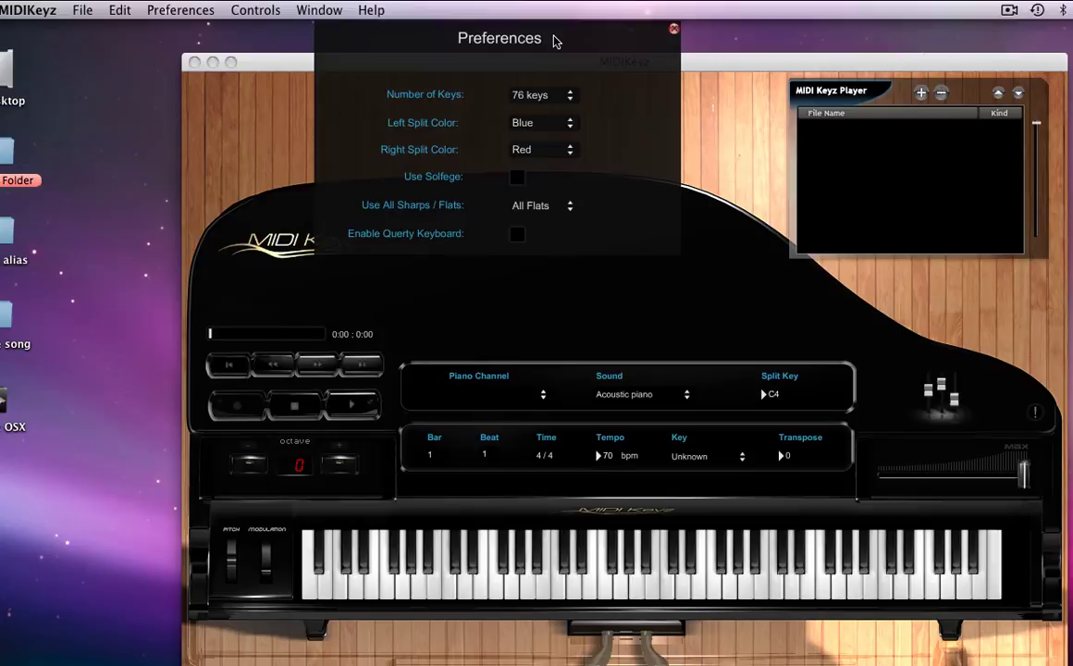
{"action": "left_click", "coordinate": [675, 31]}
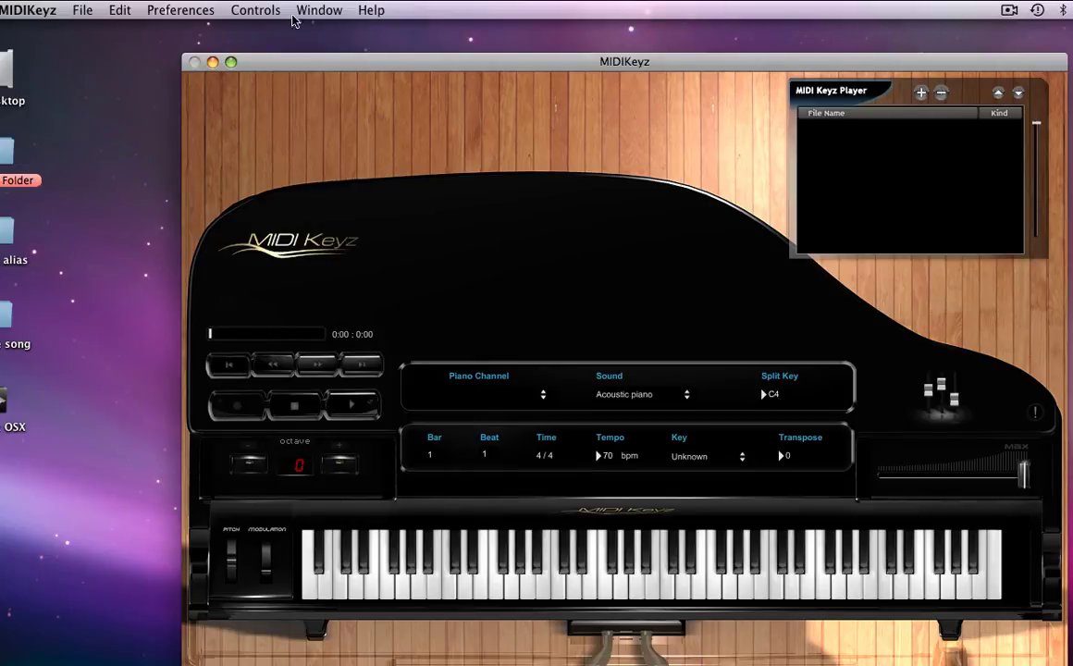
{"action": "left_click", "coordinate": [174, 8]}
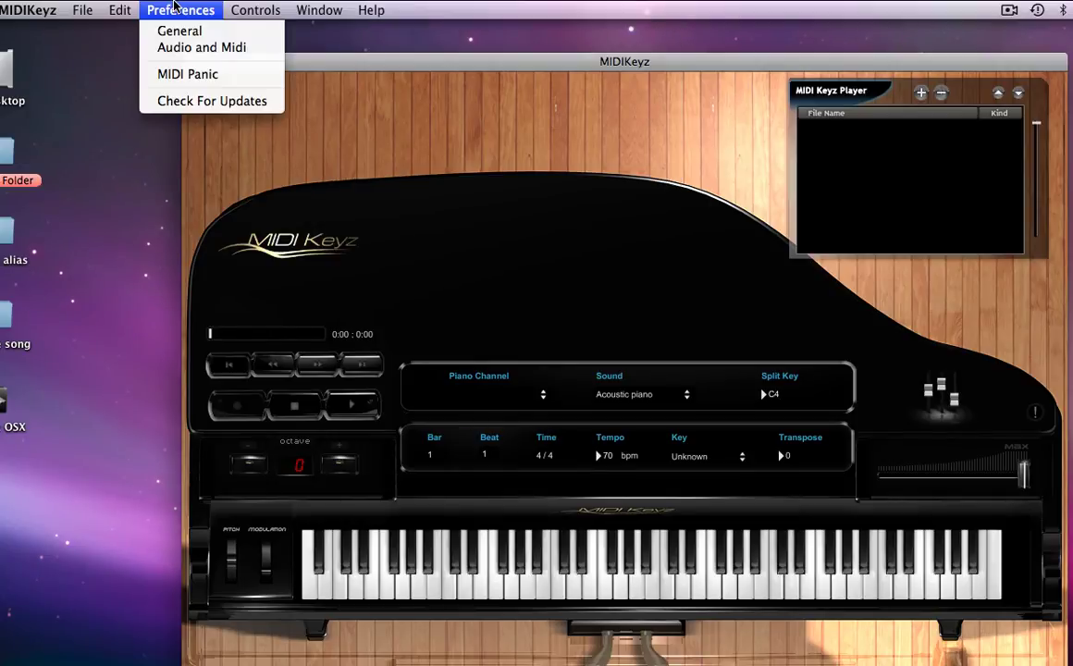
{"action": "left_click", "coordinate": [192, 49]}
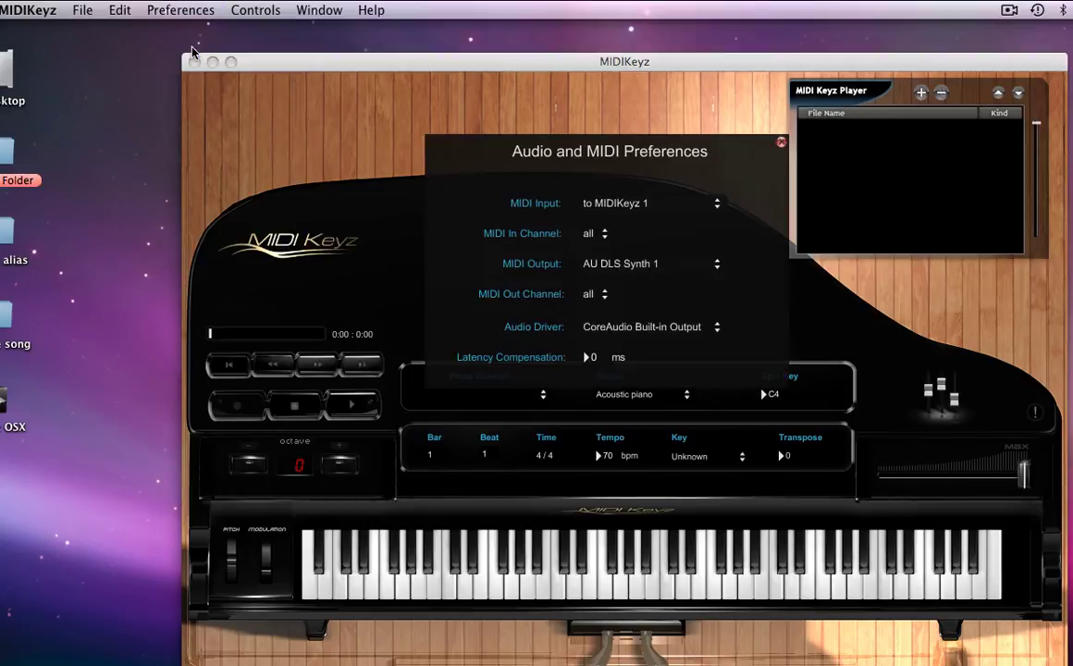
{"action": "left_click_drag", "start_coordinate": [619, 119], "coordinate": [632, 127]}
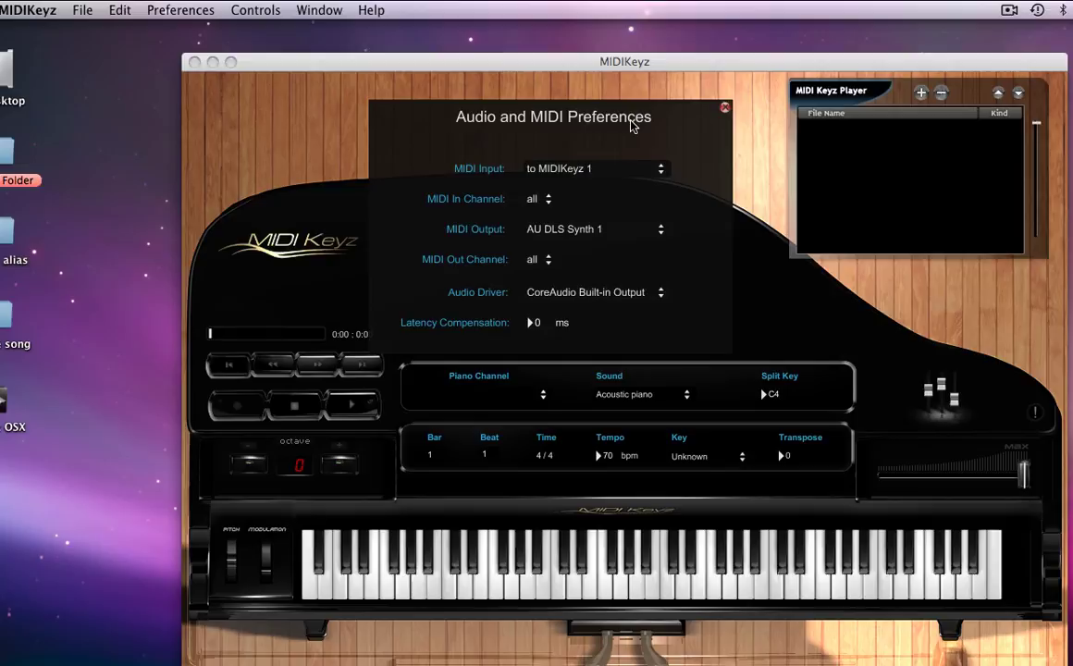
{"action": "left_click", "coordinate": [651, 172]}
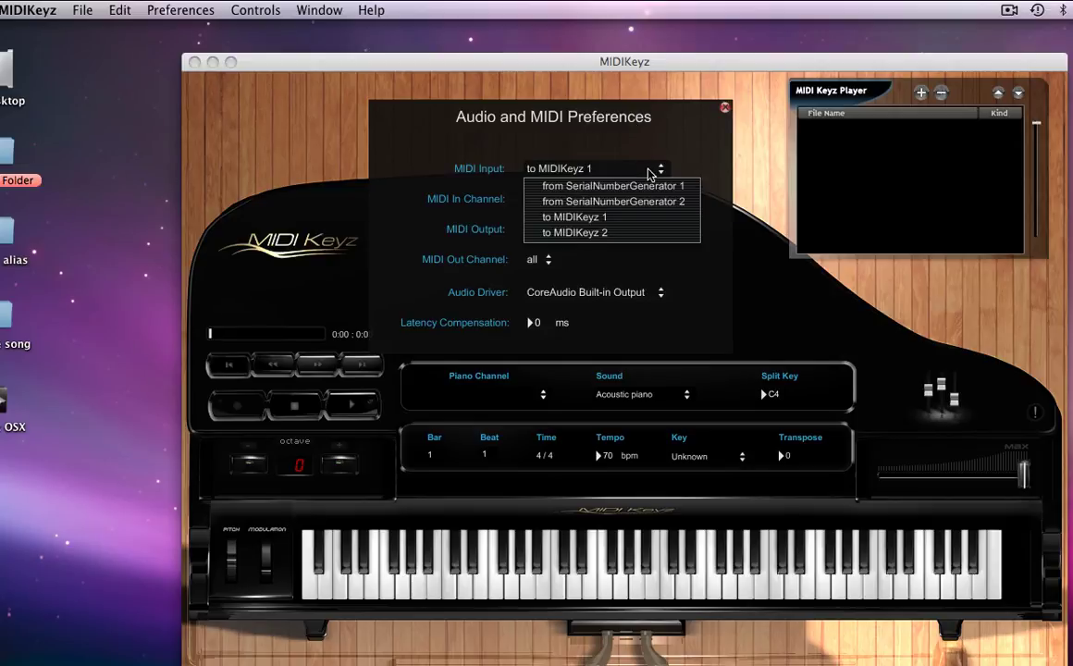
{"action": "left_click", "coordinate": [557, 217]}
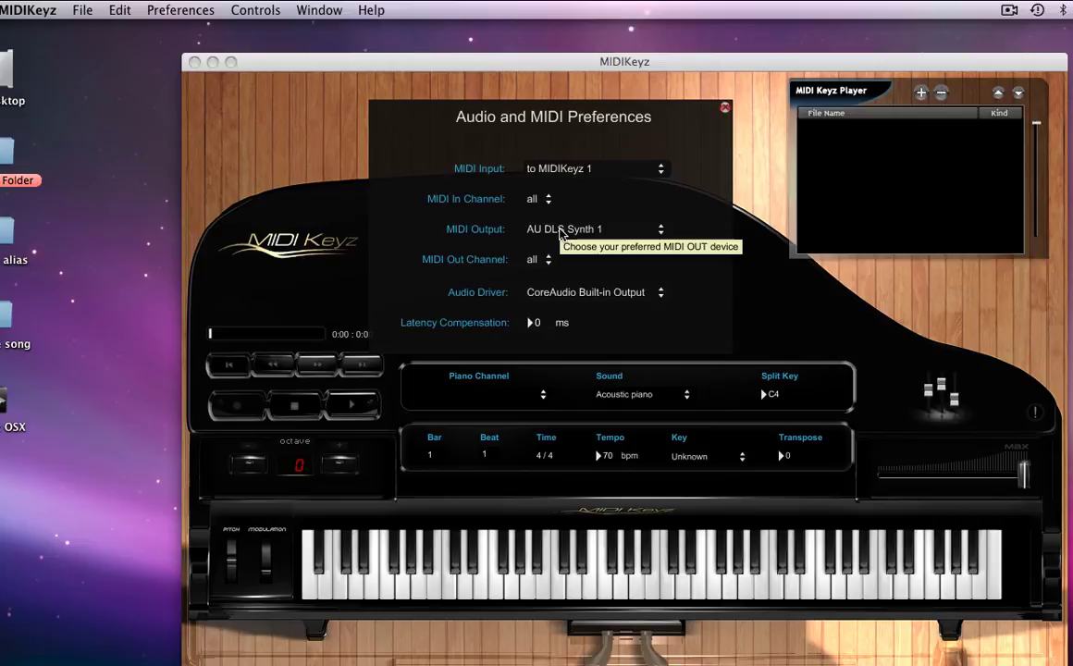
{"action": "left_click", "coordinate": [560, 235]}
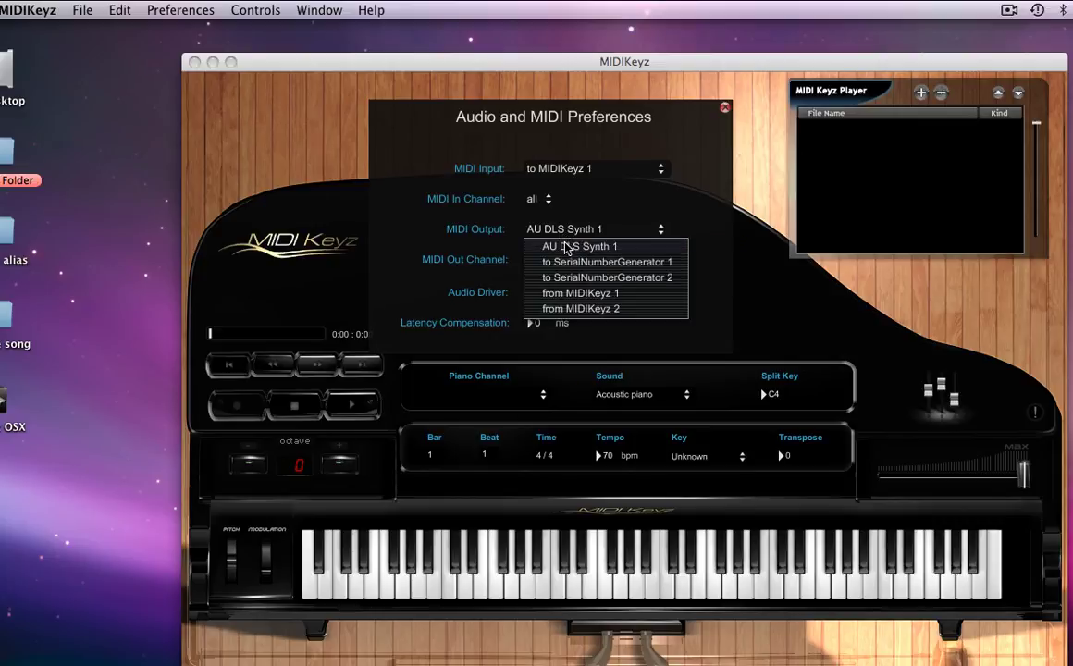
{"action": "left_click", "coordinate": [567, 248]}
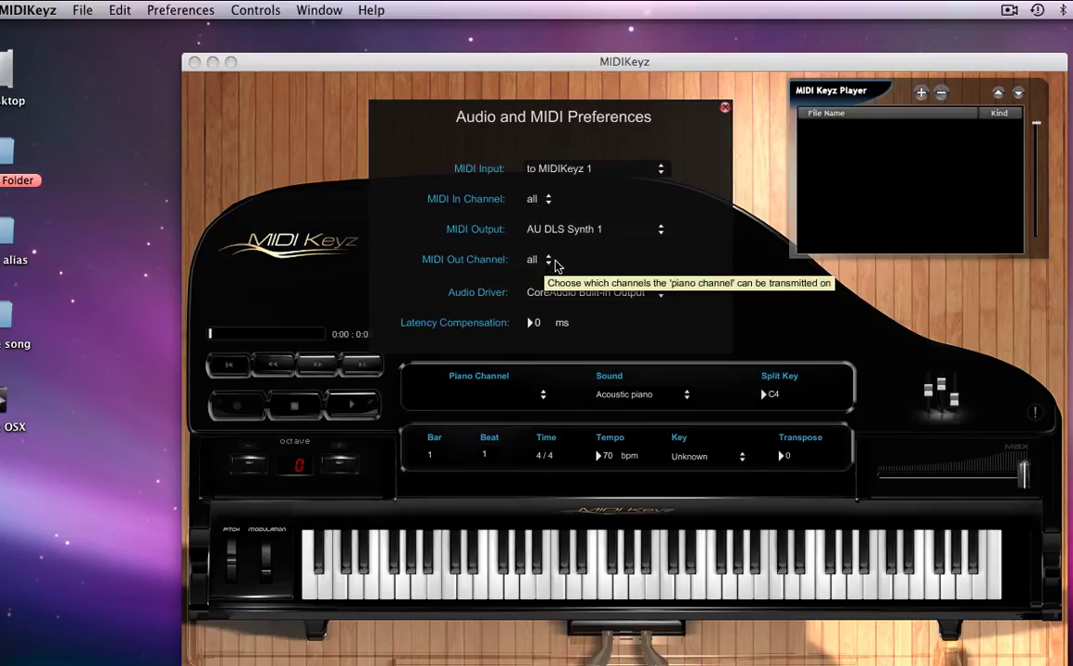
{"action": "left_click", "coordinate": [627, 292]}
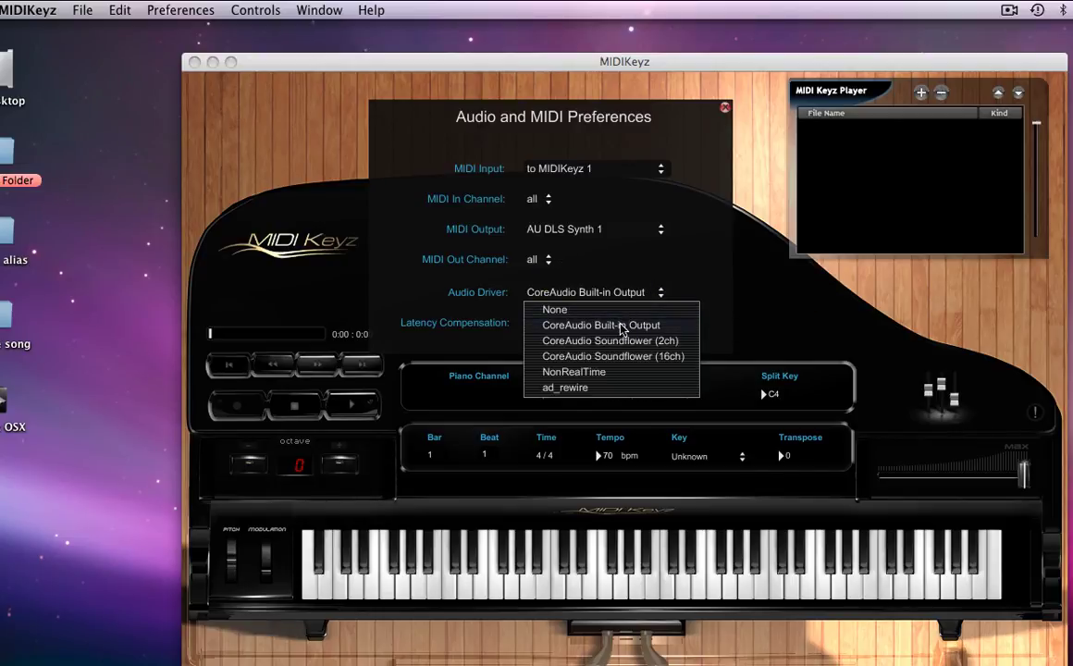
{"action": "left_click", "coordinate": [622, 325]}
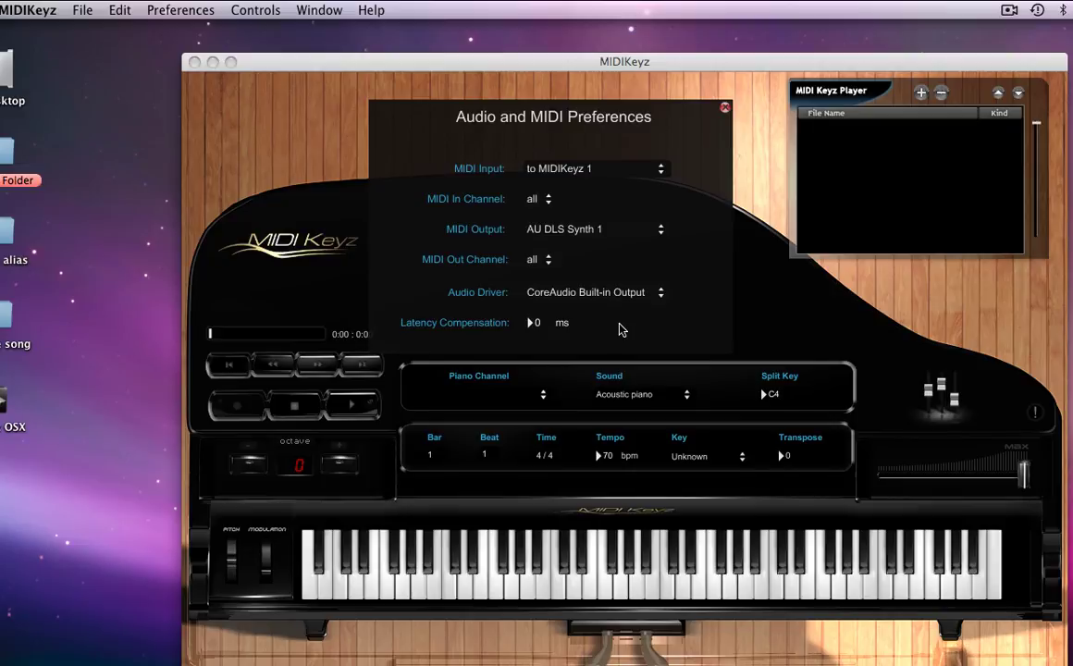
{"action": "left_click", "coordinate": [726, 108]}
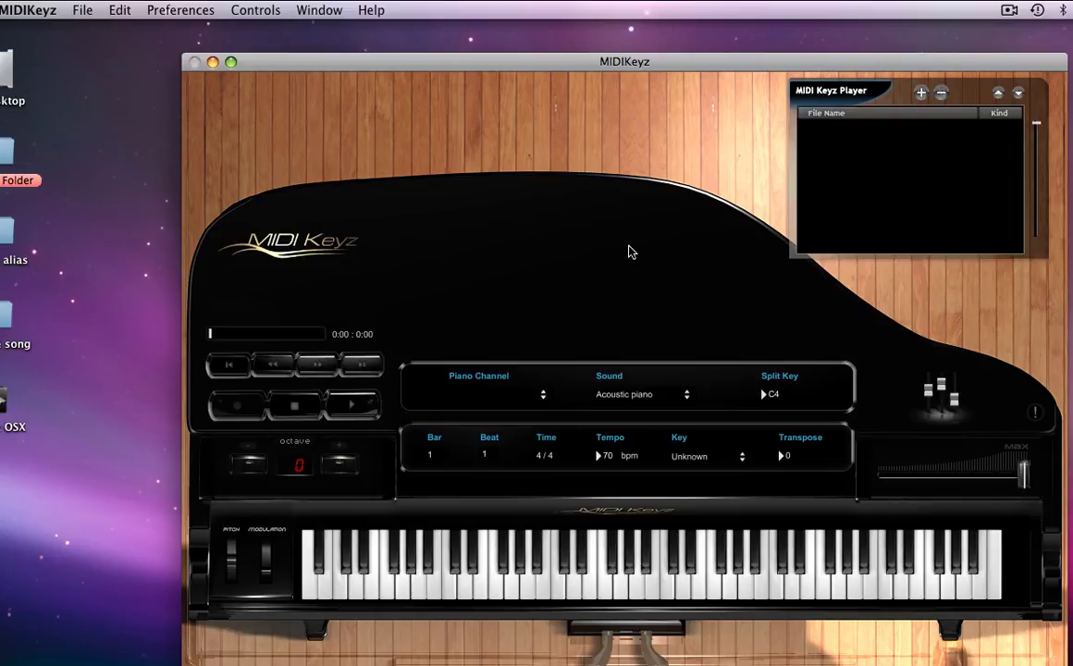
{"action": "left_click", "coordinate": [939, 393]}
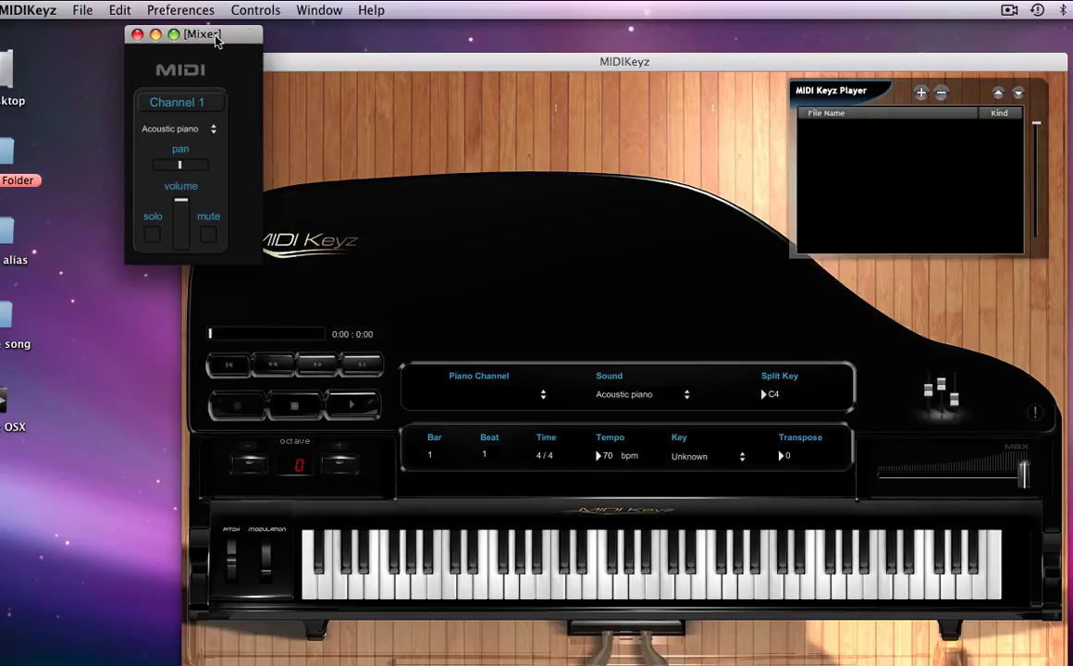
{"action": "left_click_drag", "start_coordinate": [202, 39], "coordinate": [427, 52]}
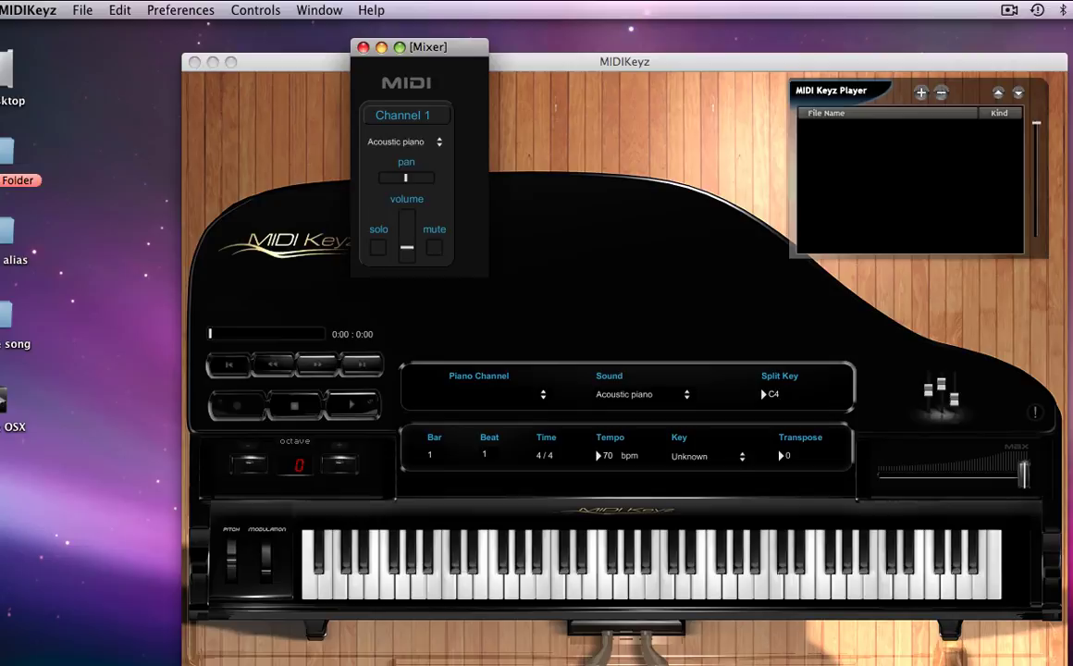
{"action": "left_click", "coordinate": [363, 46]}
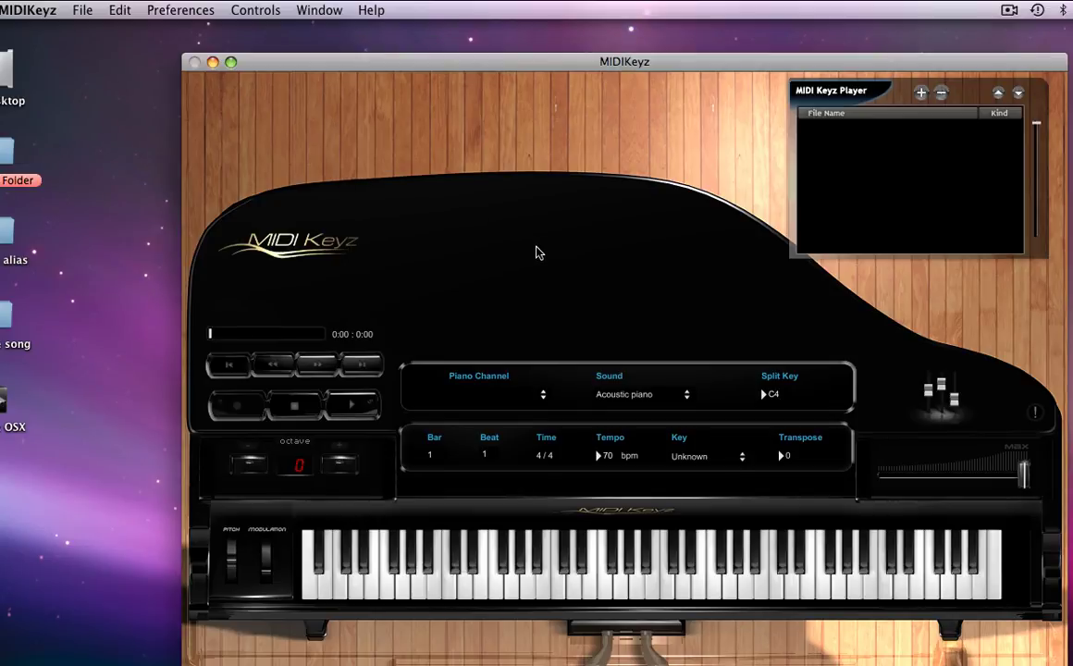